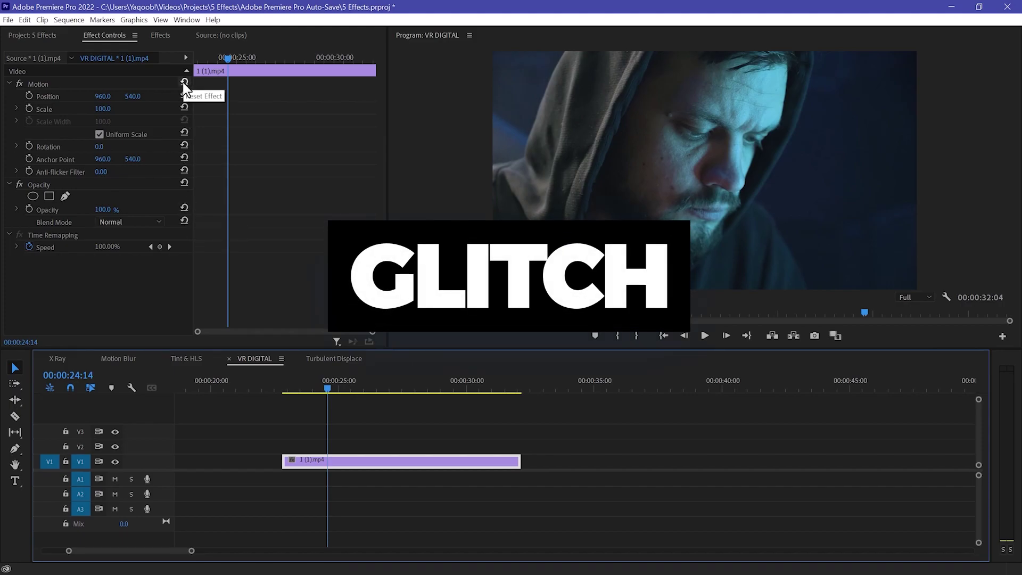
- Apply VR Digital Glitch, found by searching 'VR digital', to the hooded-man clip on V1
click(170, 51)
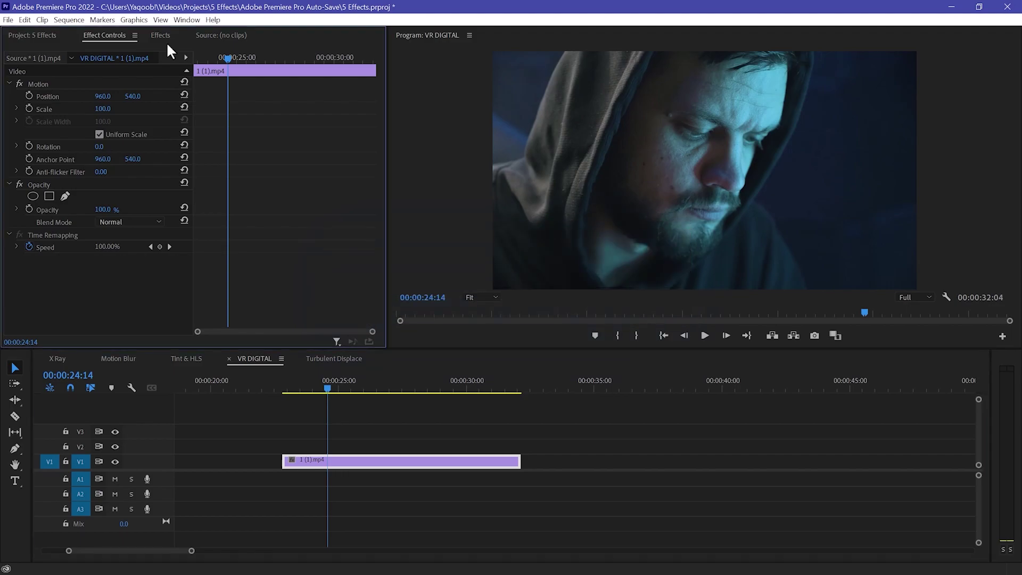
click(163, 41)
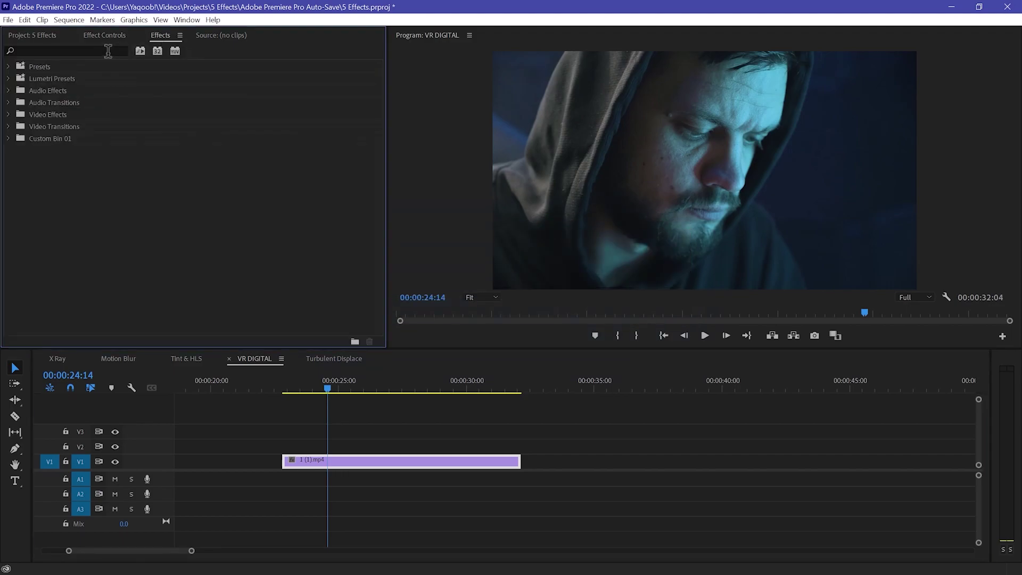
click(108, 50)
text(V)
text(R )
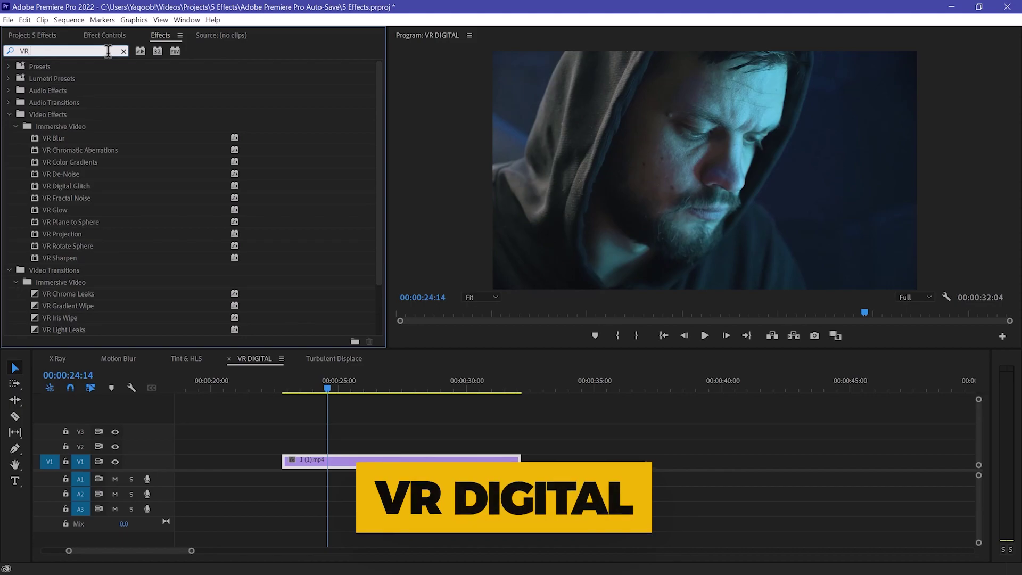
text(digital)
drag(64, 138, 343, 462)
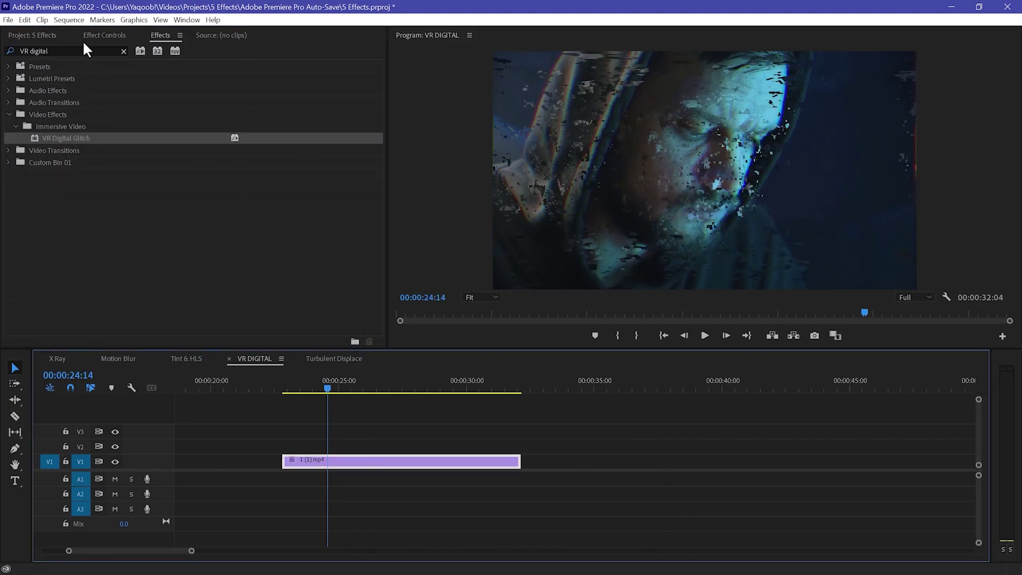
click(102, 35)
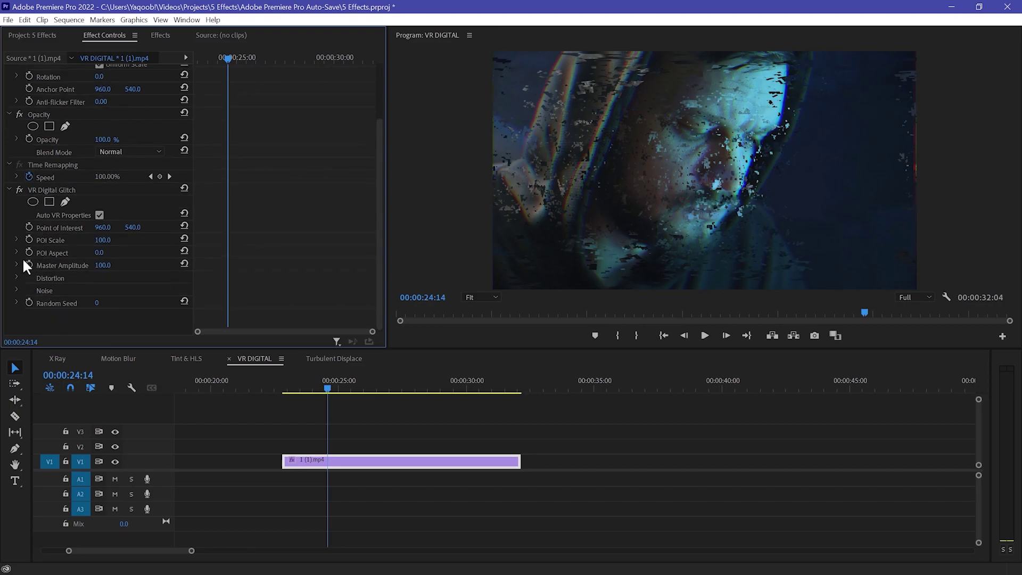
- Under the glitch's Distortion settings, set Distortion Rate to 0.0 and Color Distortion to 100.0
click(16, 279)
scroll(20, 316, down, 3)
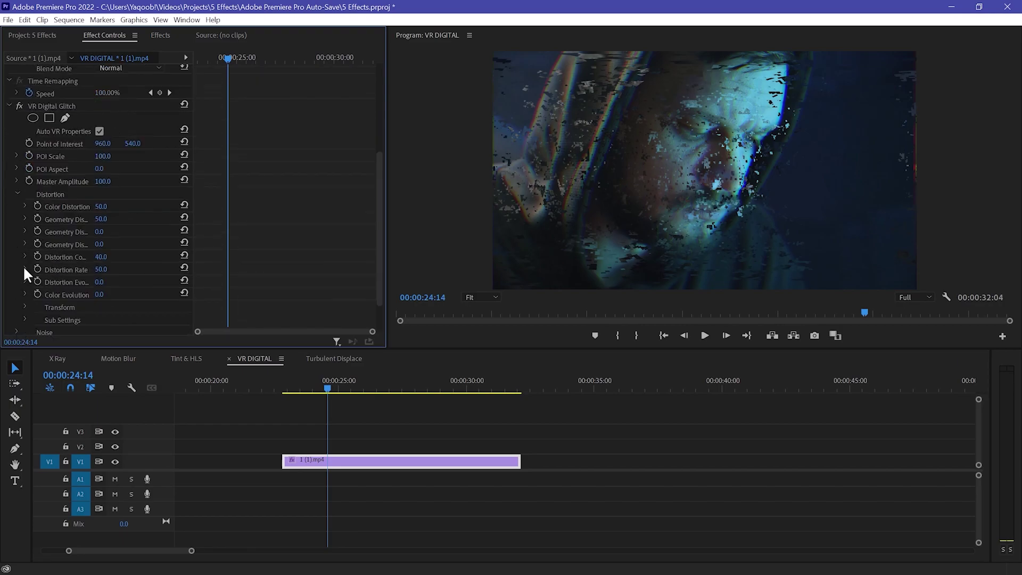
scroll(23, 265, down, 1)
scroll(213, 188, up, 2)
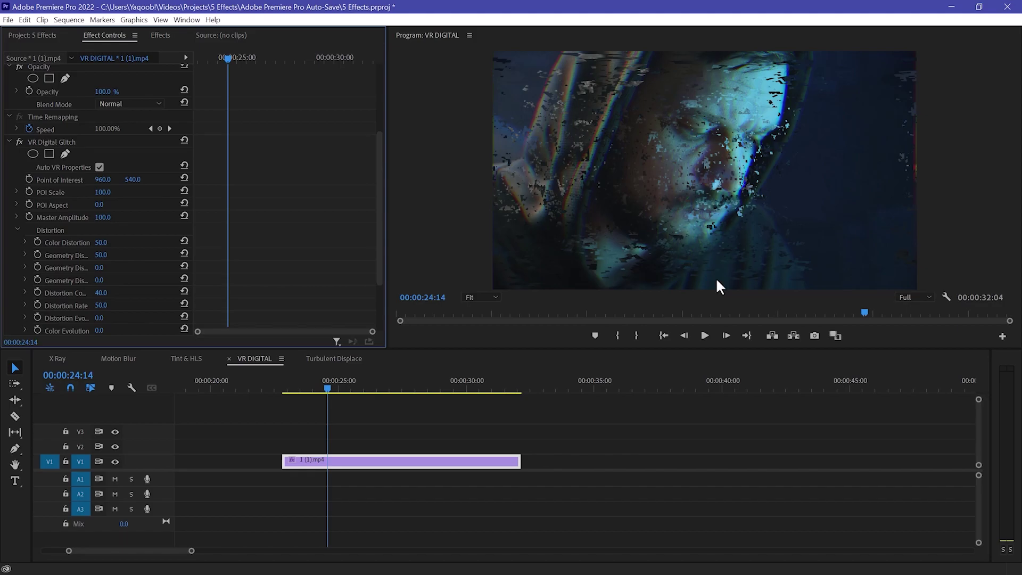
scroll(308, 180, down, 2)
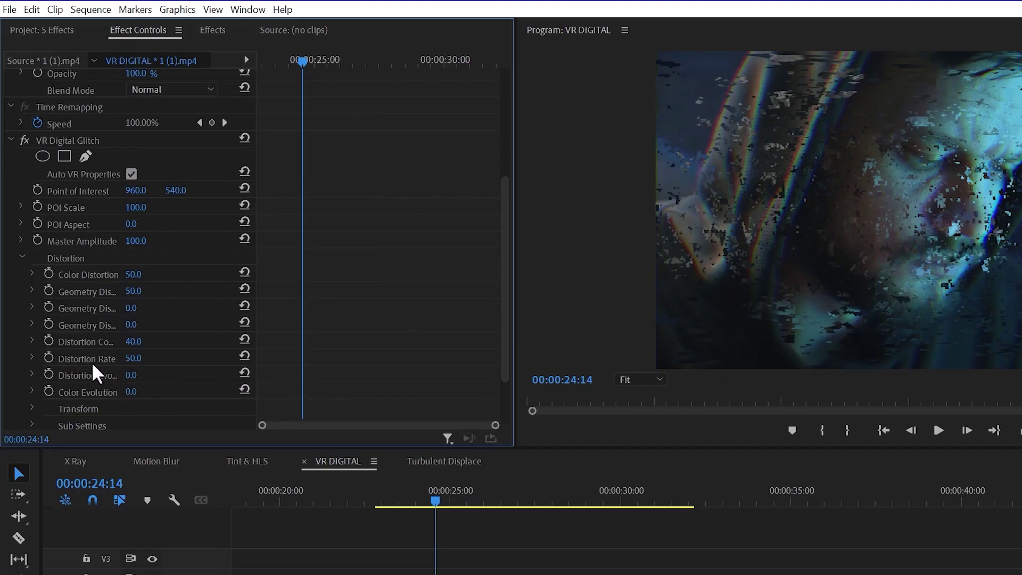
click(133, 358)
text(6)
key(Return)
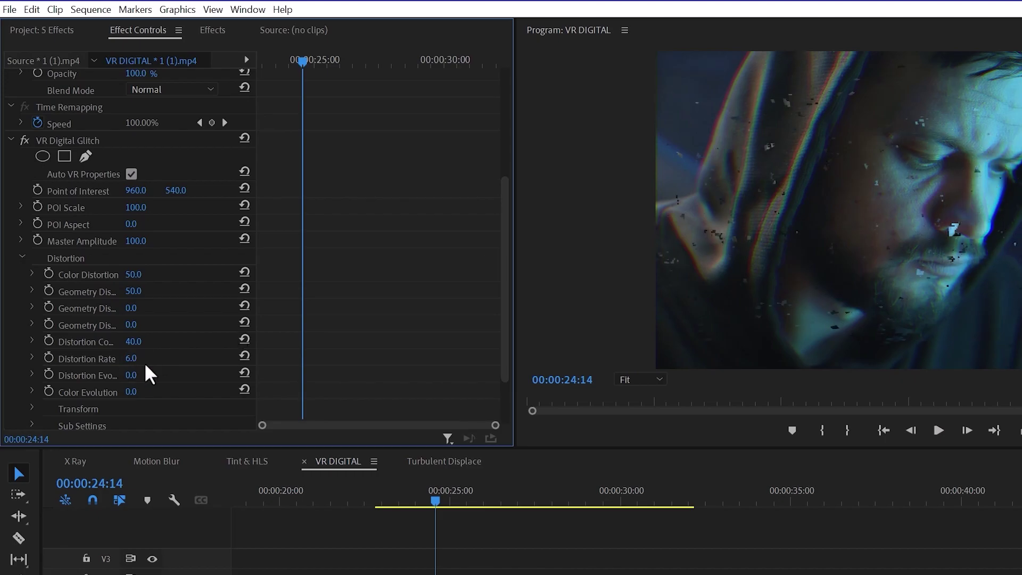
drag(132, 358, 122, 357)
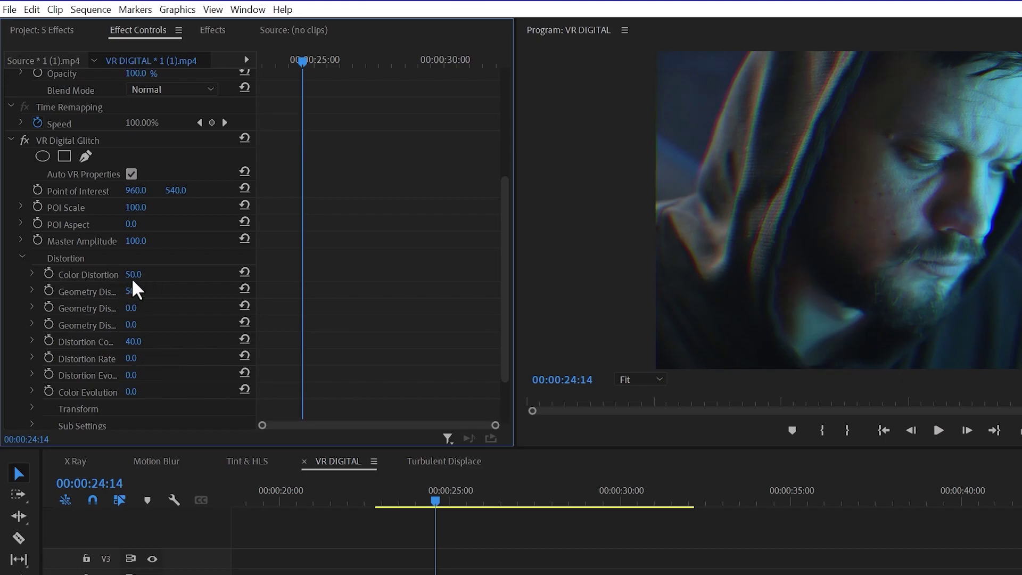
drag(133, 274, 159, 274)
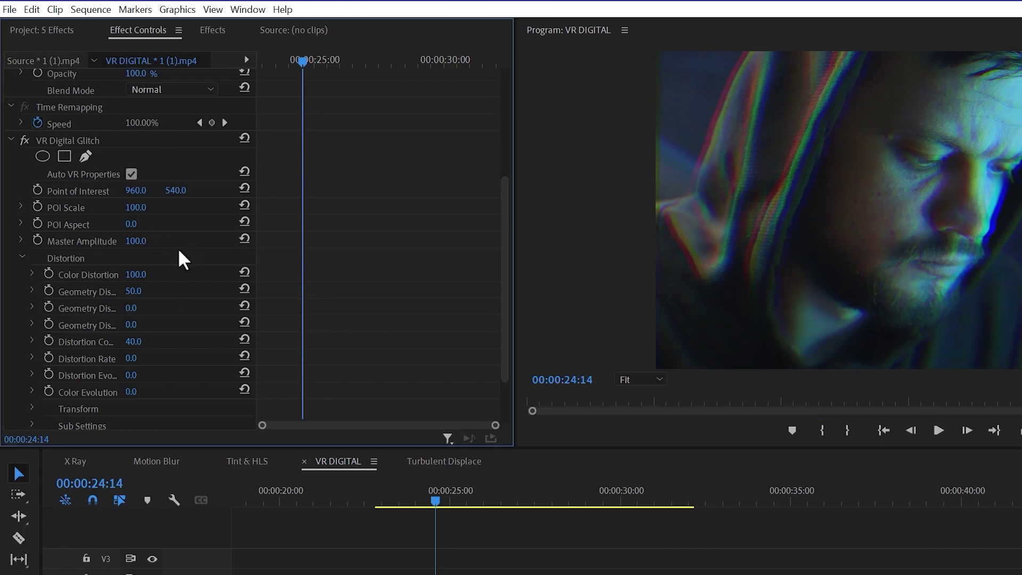
- Keyframe Master Amplitude at 0.0 at 24:14 and 100.0 at 24:17
click(38, 241)
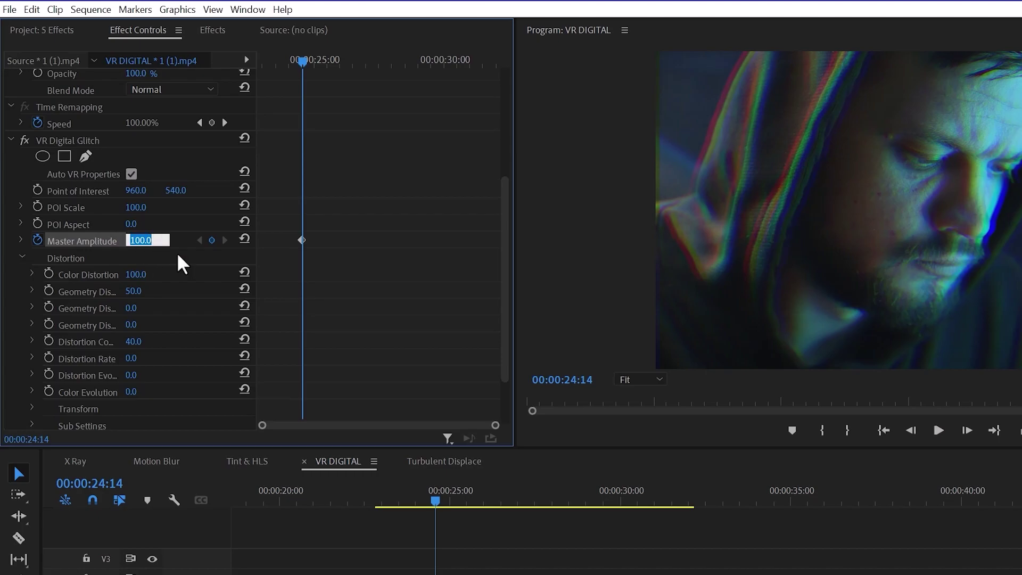
text(0)
key(Return)
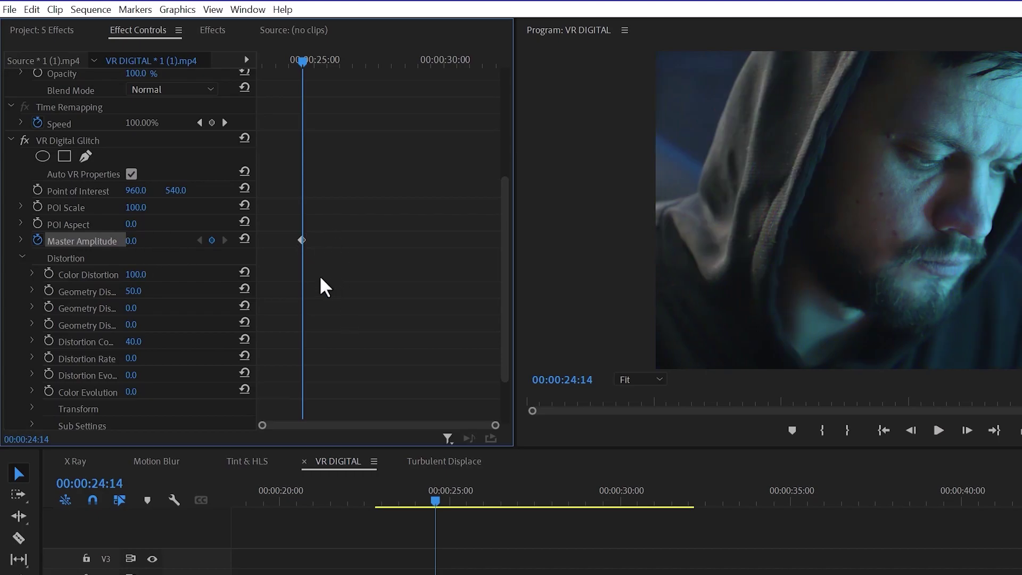
key(Right)
key(Right)
key(Right)
drag(495, 425, 425, 426)
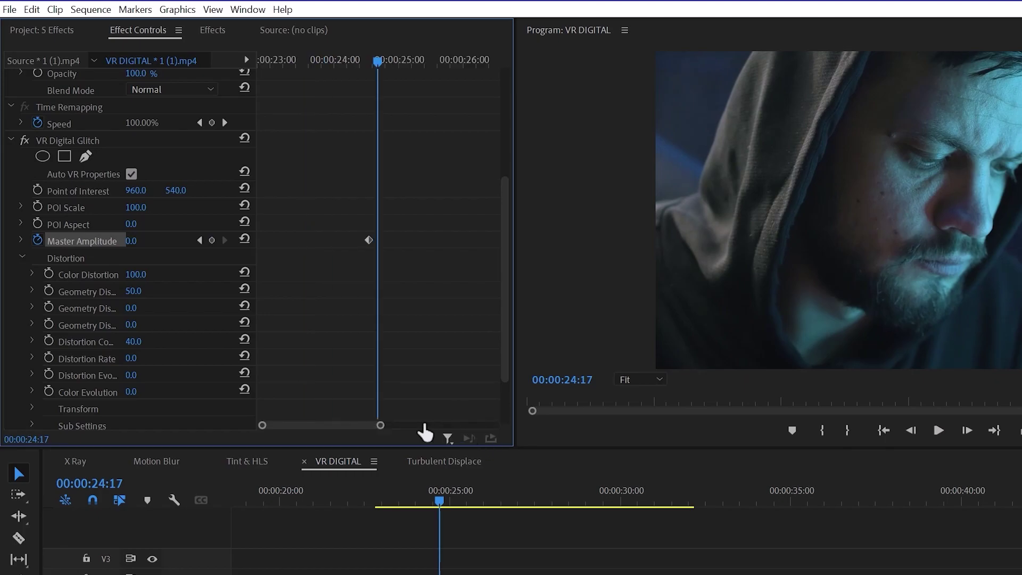
click(132, 240)
text(0)
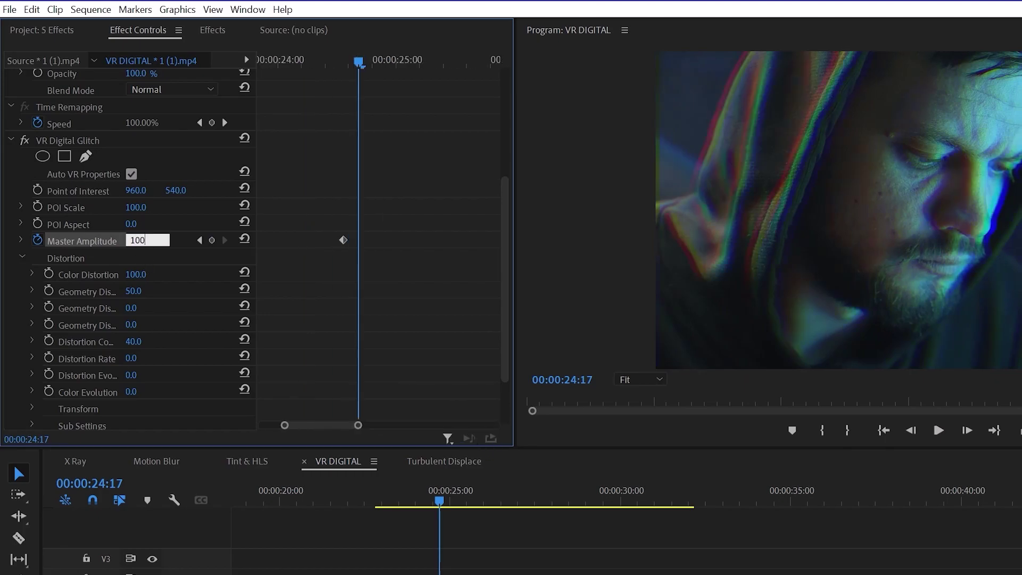
key(Return)
- Add a closing Master Amplitude keyframe of 0.0 at 24:20
key(Right)
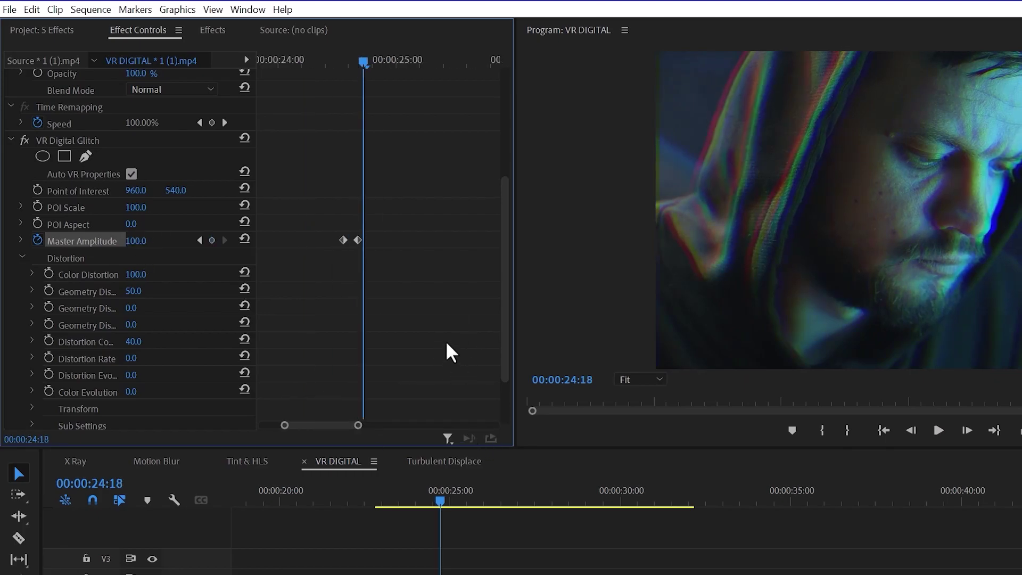
key(Right)
key(Right)
click(134, 241)
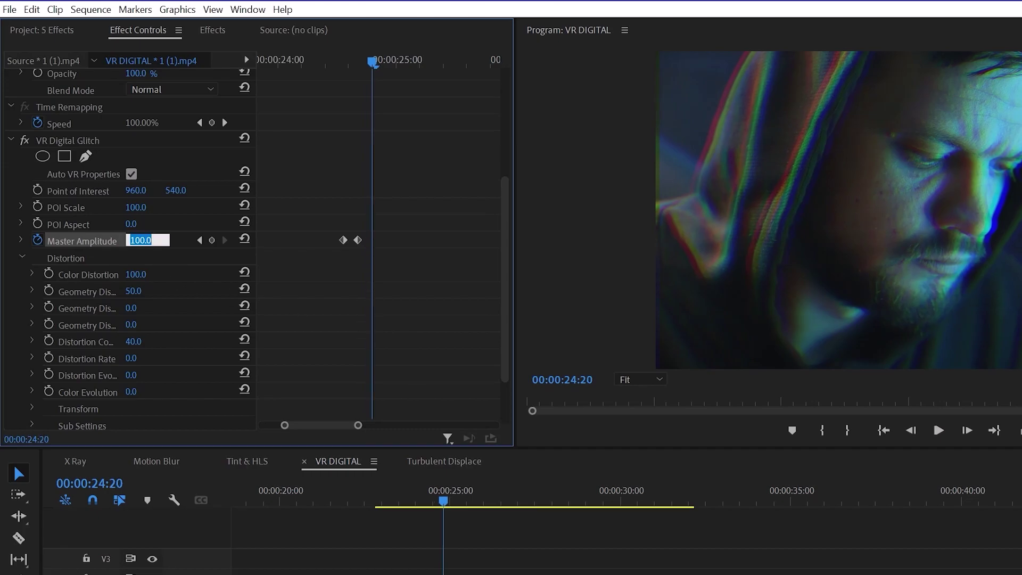
text(0)
key(Return)
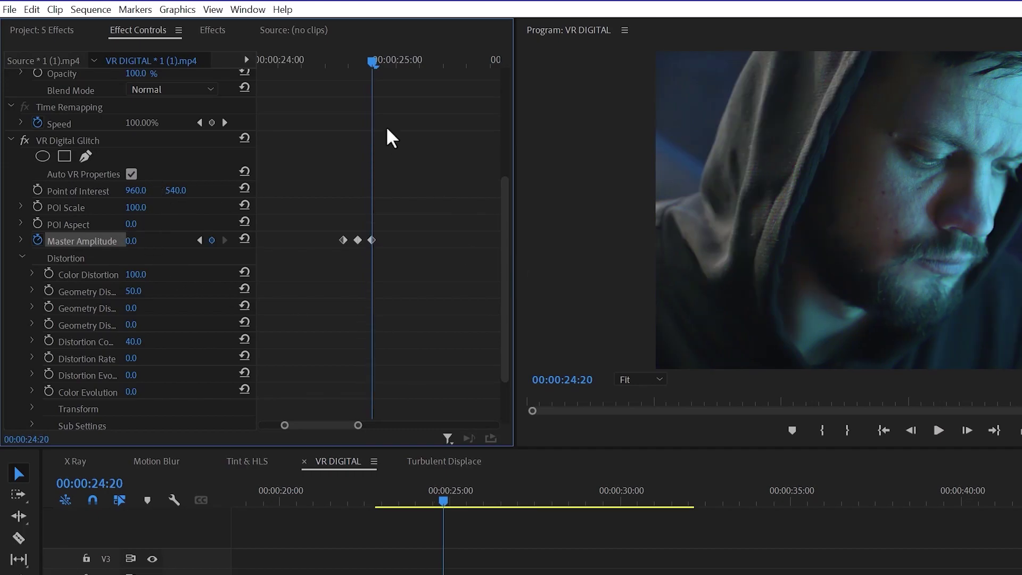
click(334, 62)
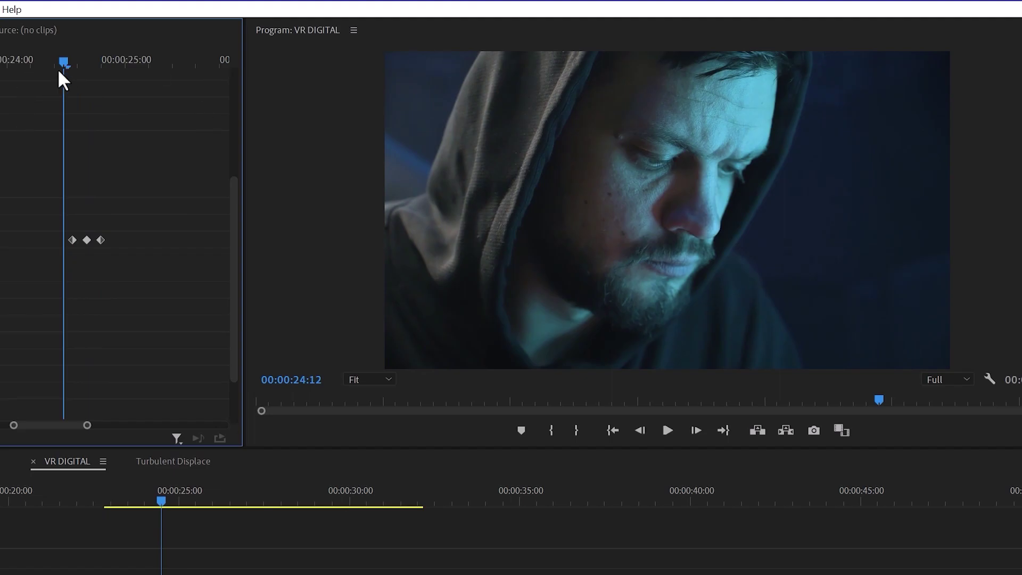
- At 24:14, add Directional Blur, found by searching 'direc', to the clip below VR Digital Glitch
drag(59, 72, 73, 64)
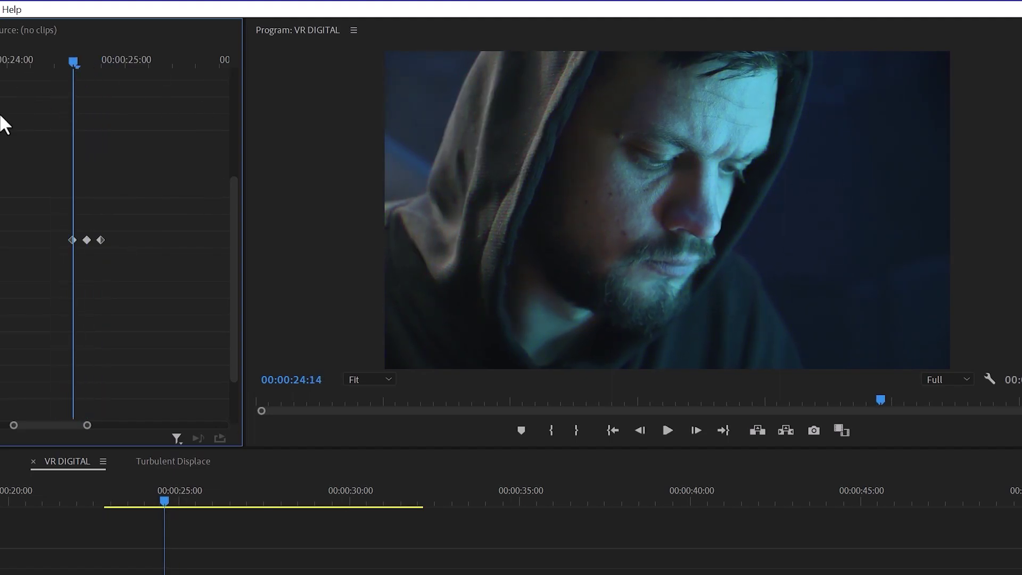
click(213, 30)
click(163, 51)
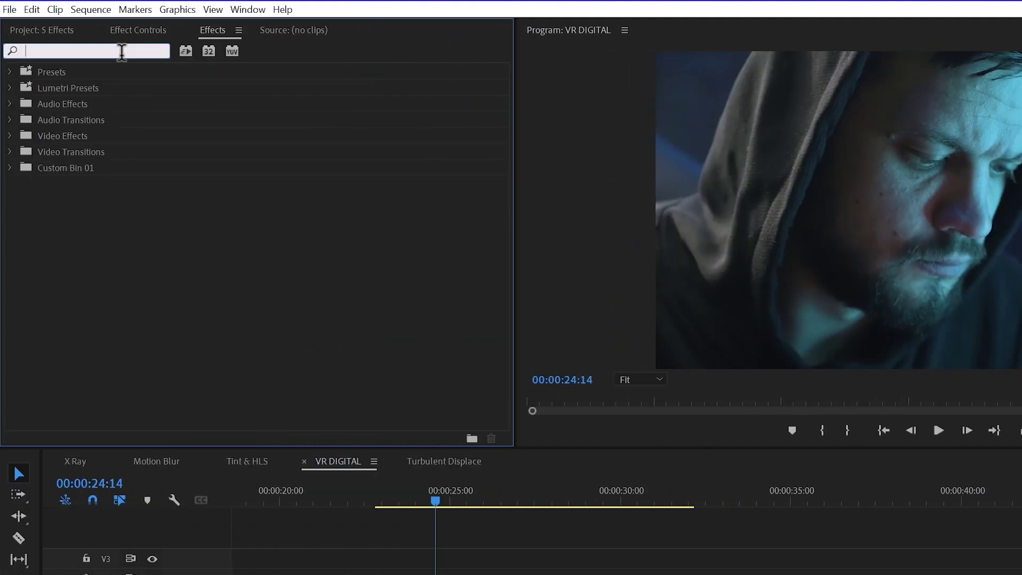
text(direc)
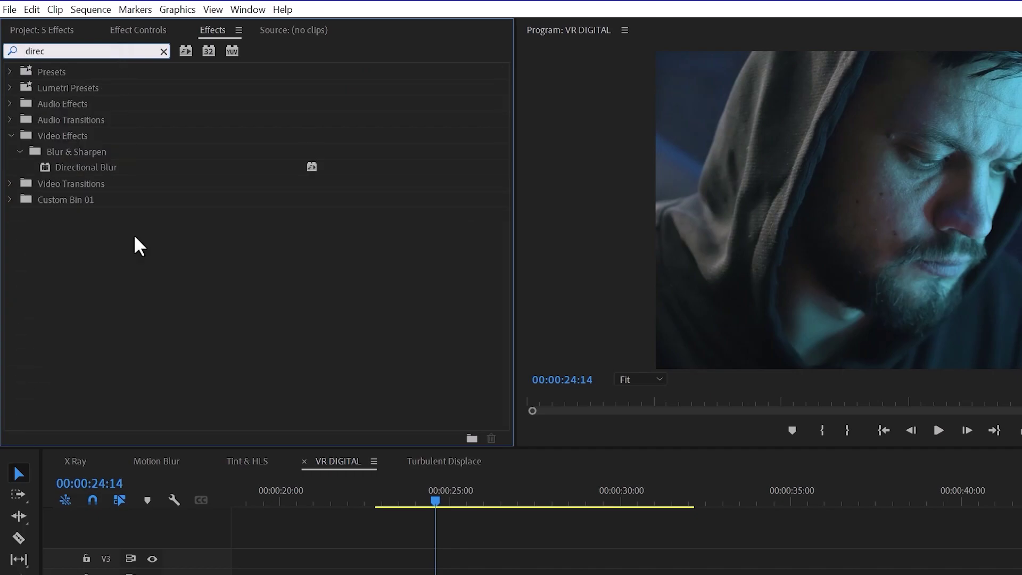
click(86, 167)
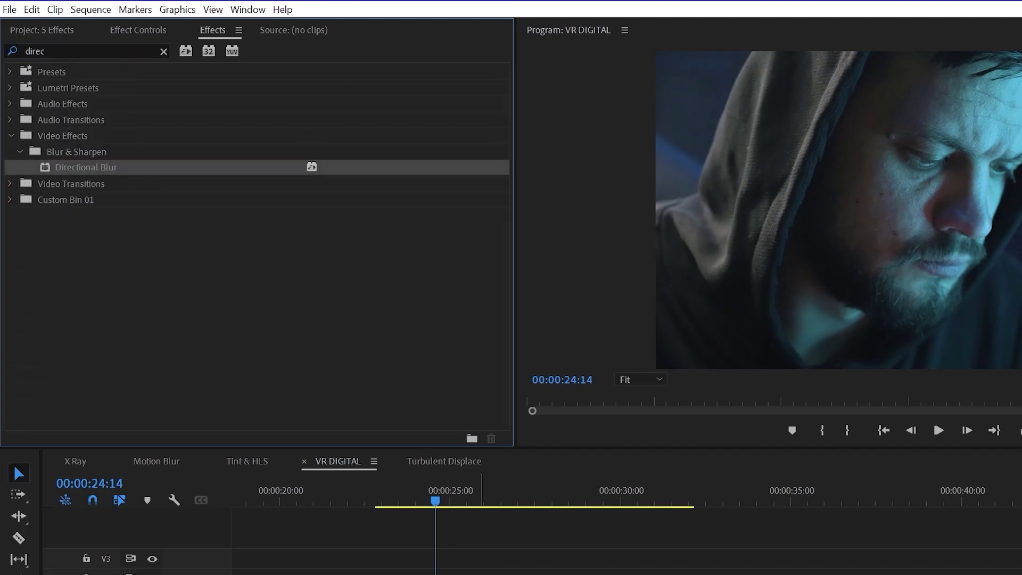
click(139, 29)
scroll(410, 372, down, 5)
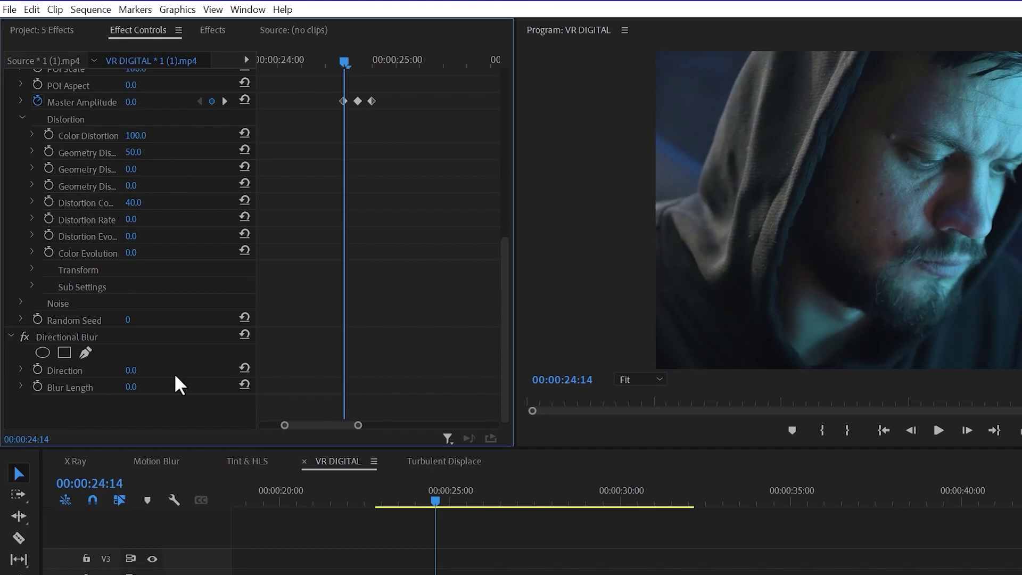
- Keyframe Blur Length at 0.0 at 24:14 and 5.0 at 24:17
mouse_move(507, 261)
mouse_down()
mouse_move(506, 221)
mouse_move(511, 295)
mouse_up()
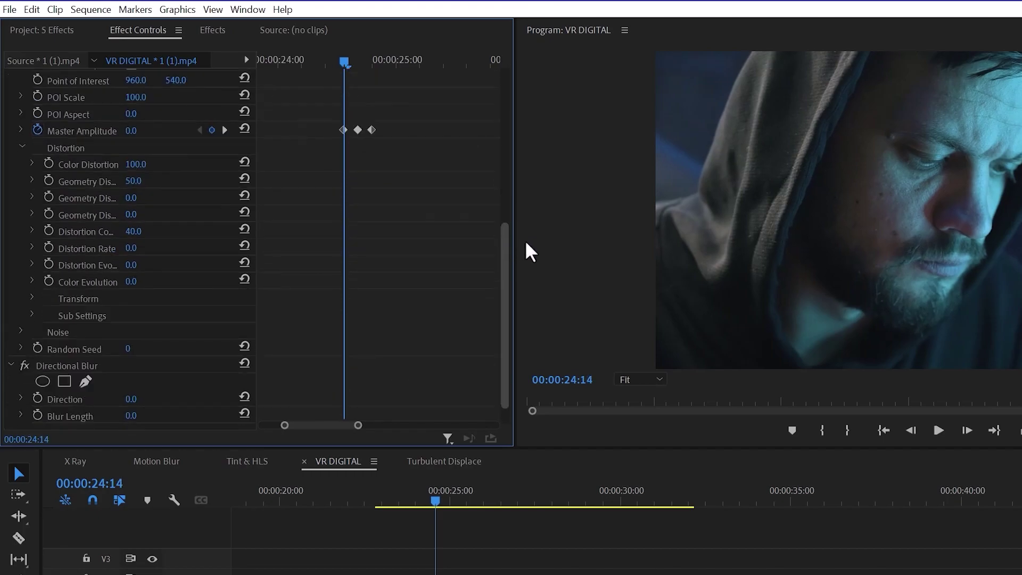
click(37, 385)
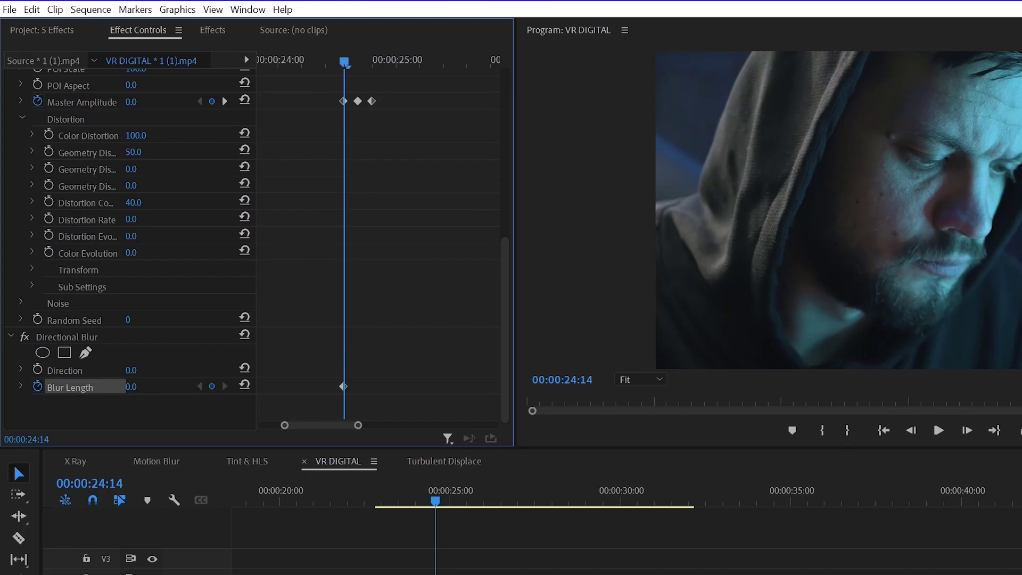
click(134, 386)
key(Return)
key(Right)
key(Right)
key(Right)
click(358, 101)
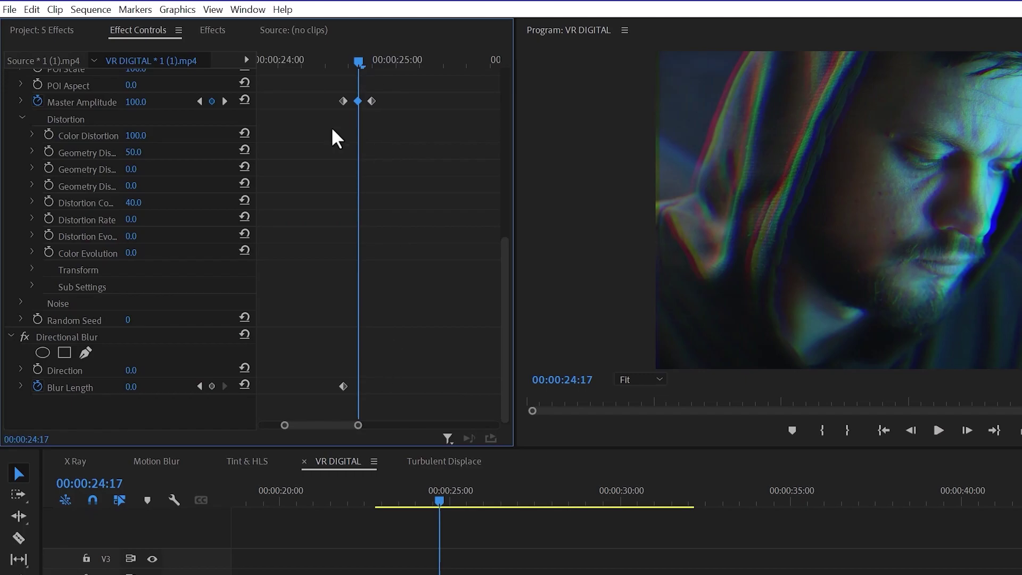
click(138, 387)
key(Return)
- Add a closing Blur Length keyframe of 0.0 at 24:20
key(Right)
key(Right)
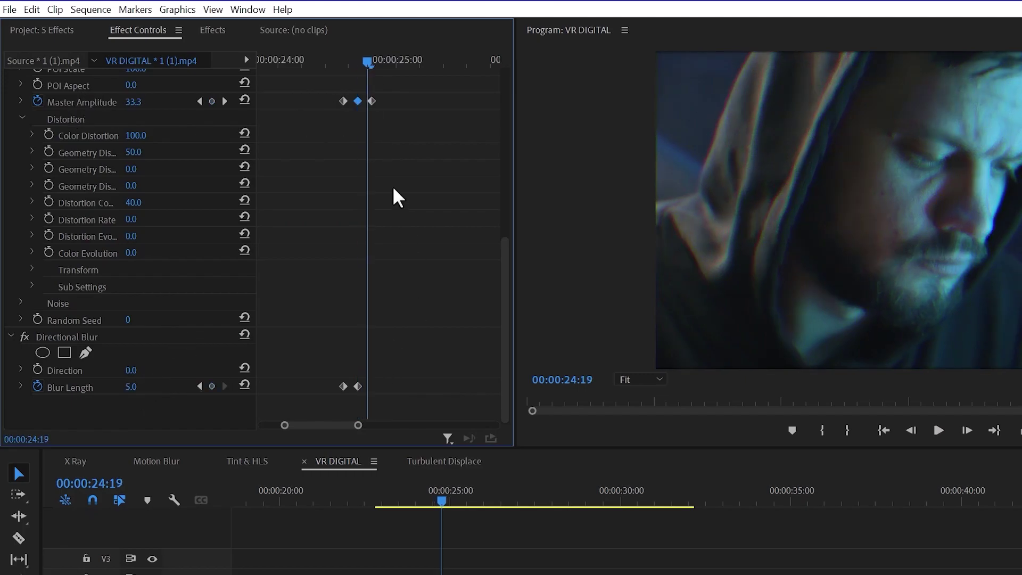
key(Right)
click(372, 102)
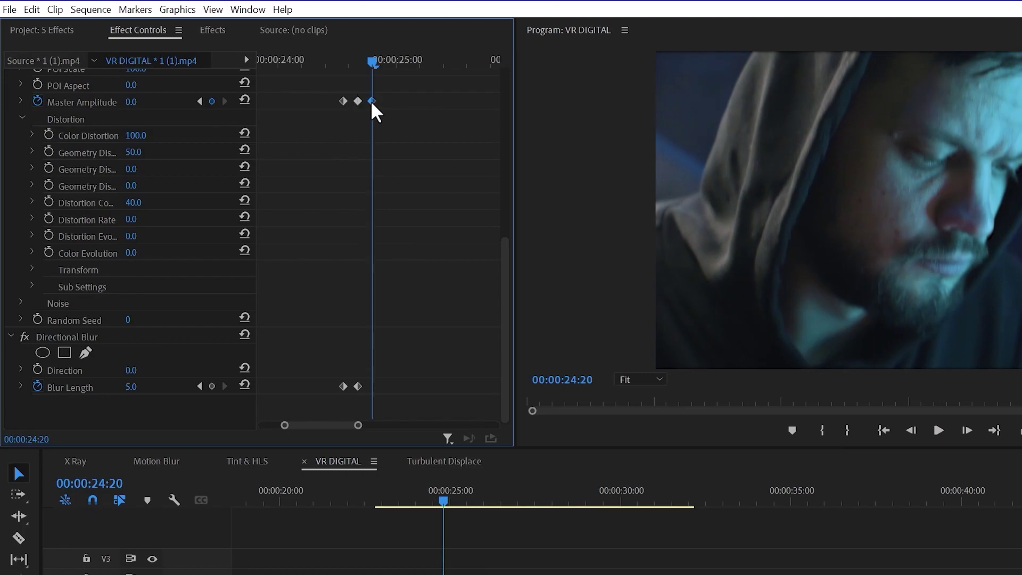
click(139, 386)
text(0)
key(Return)
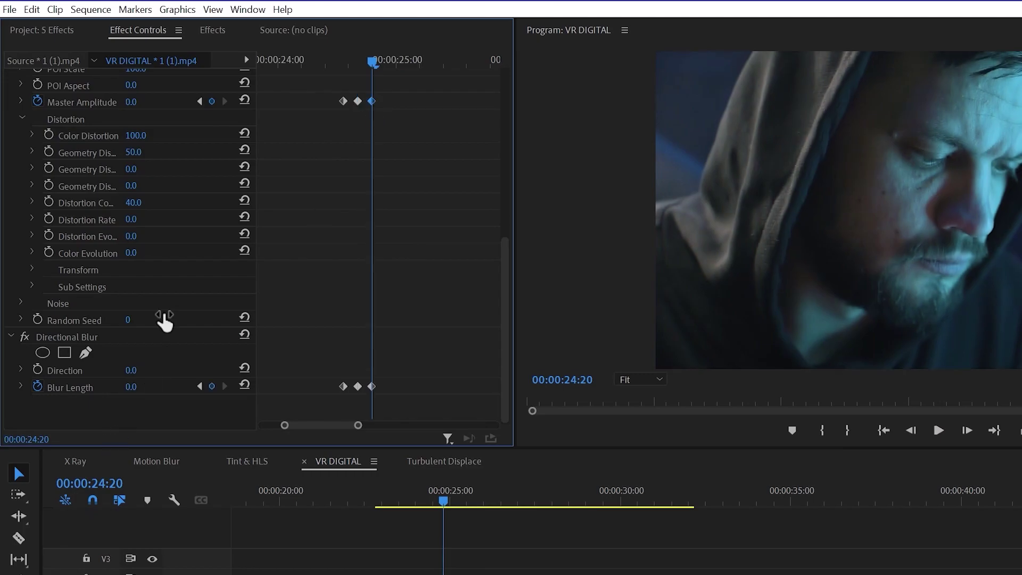
- Play the glitch-and-blur flash several times from just before 24:14
click(341, 62)
key(space)
click(328, 62)
click(333, 61)
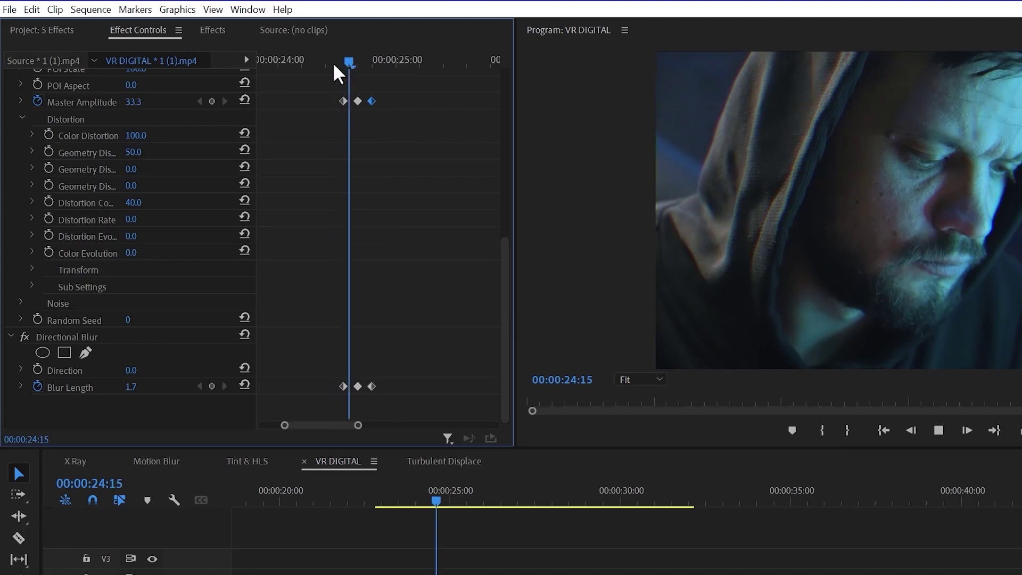
click(330, 63)
click(344, 61)
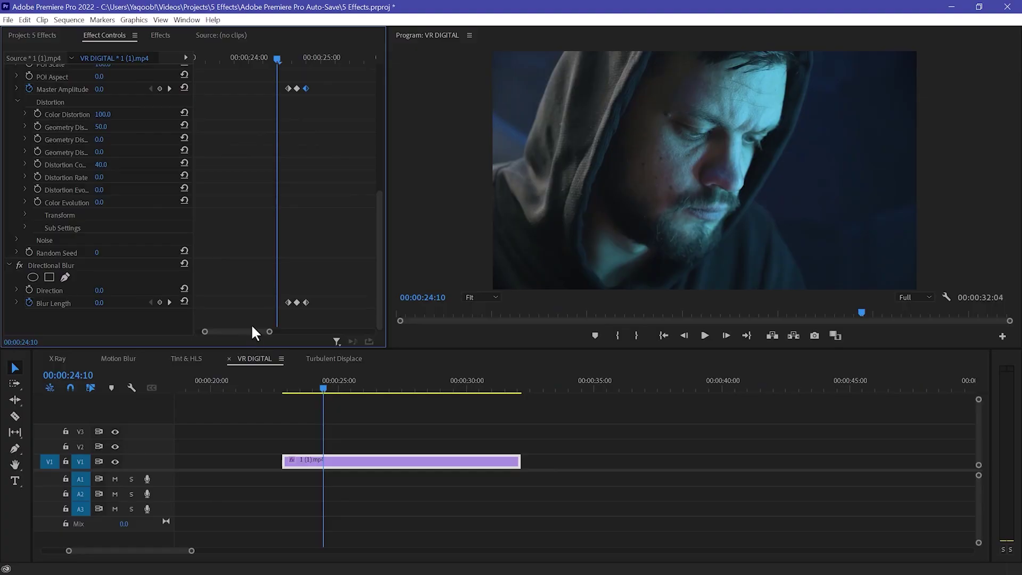
- Alt-drag all Master Amplitude and Blur Length keyframes to make a second set near 25:00
scroll(251, 328, down, 2)
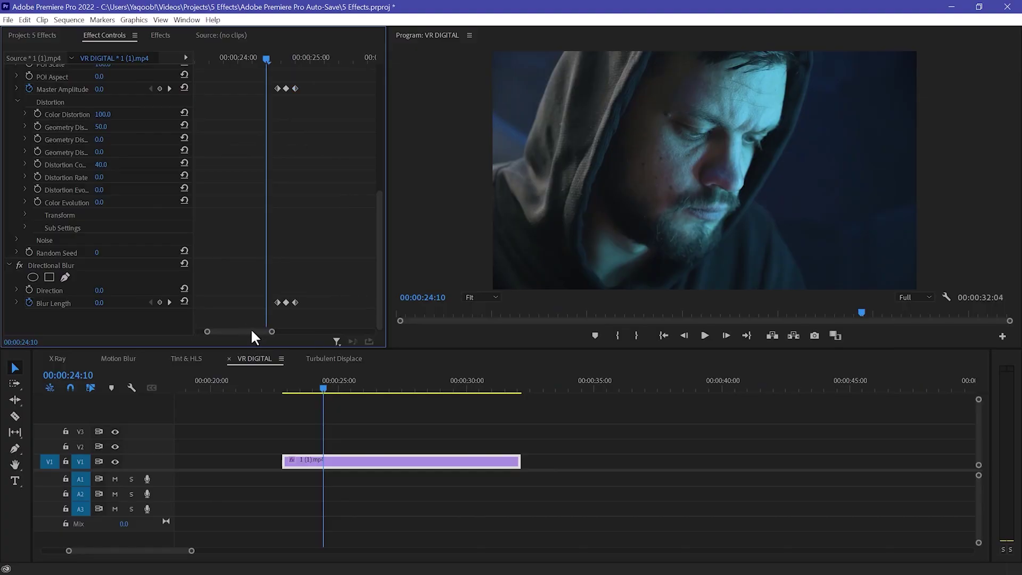
drag(248, 250, 257, 315)
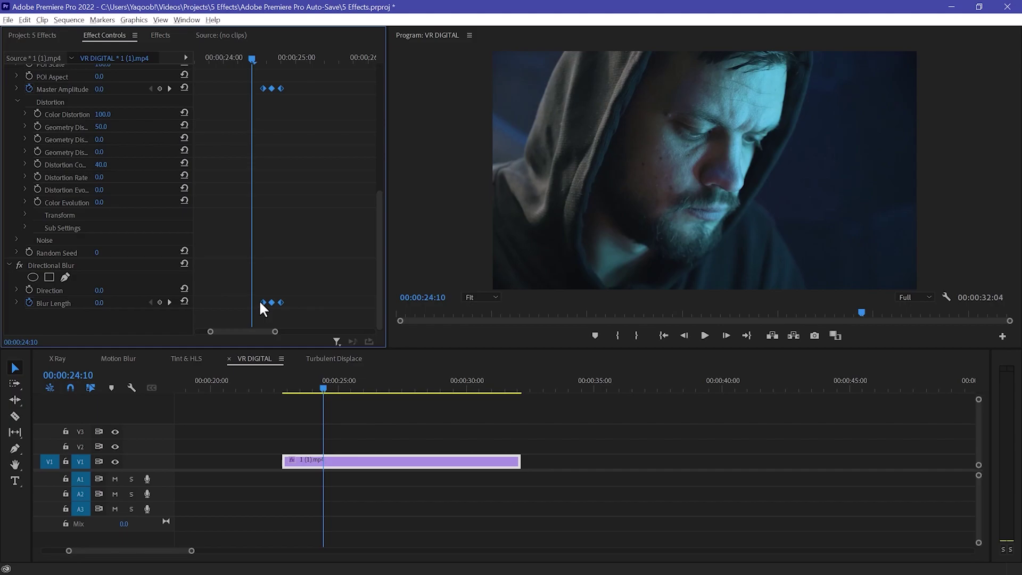
scroll(252, 329, down, 1)
alt+drag(248, 303, 284, 303)
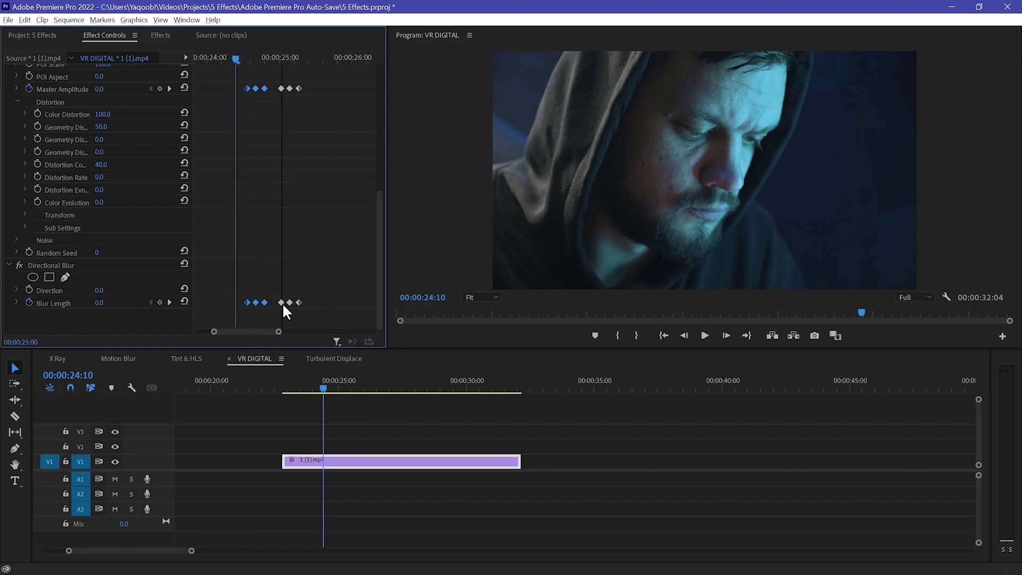
drag(324, 71, 272, 318)
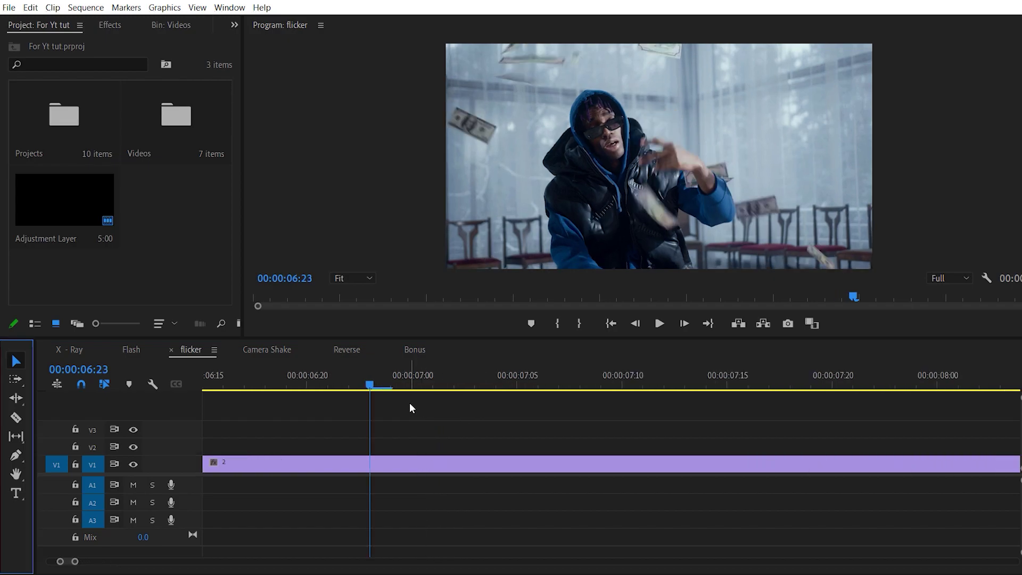
- Razor-cut the V1 clip into many short pieces around 00:00:07:00
click(16, 418)
click(378, 465)
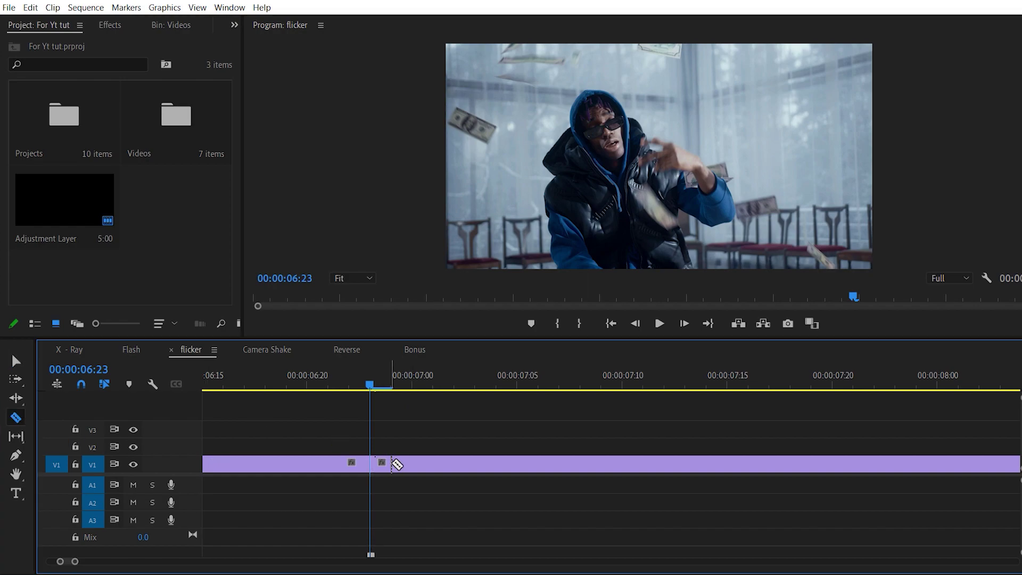
click(391, 465)
click(412, 464)
click(433, 464)
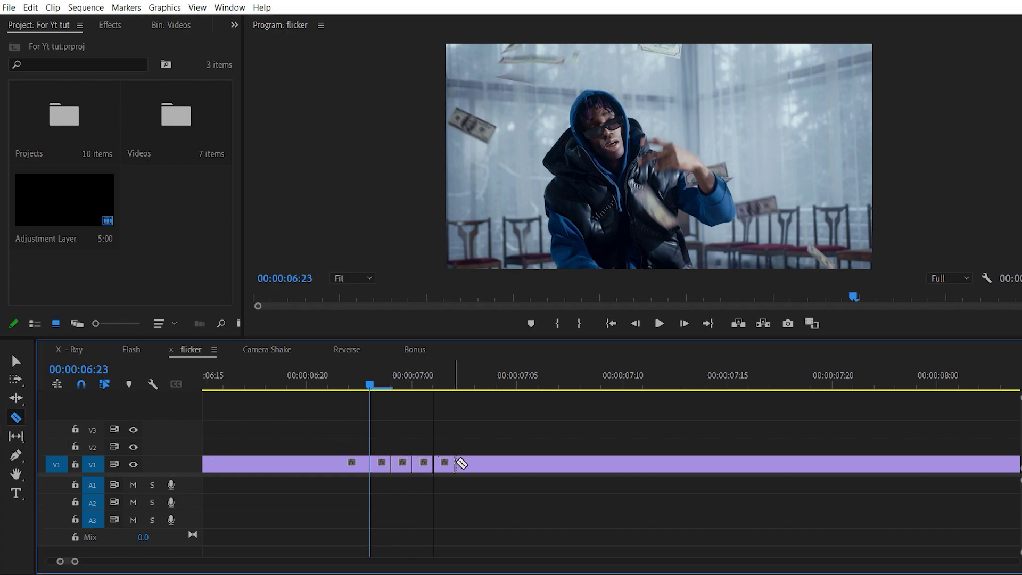
click(454, 464)
click(496, 465)
click(538, 465)
click(580, 465)
click(622, 464)
click(643, 464)
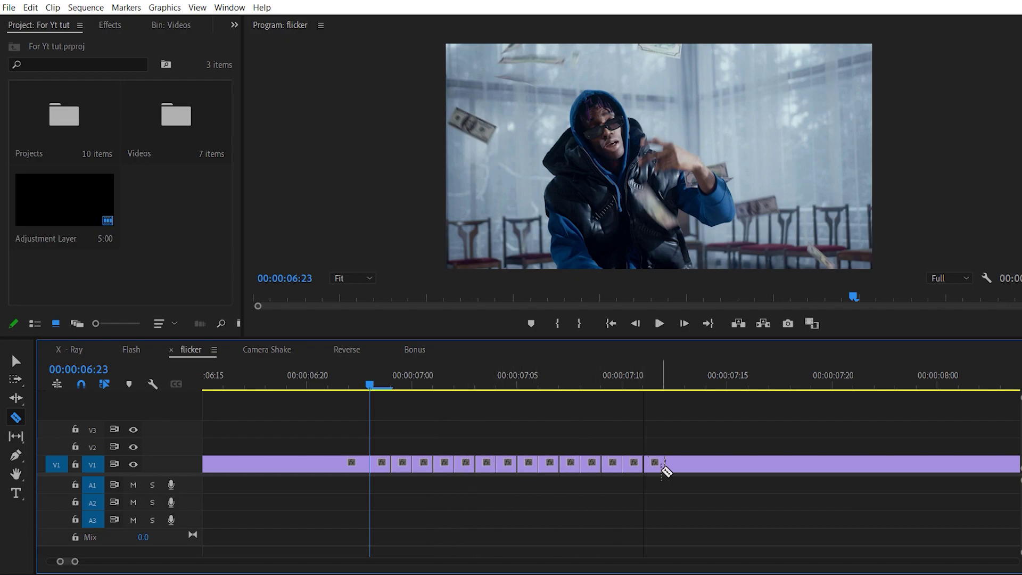
click(688, 465)
click(709, 464)
click(751, 464)
- Delete every other piece to leave strobing gaps, then play the flicker
key(v)
click(371, 379)
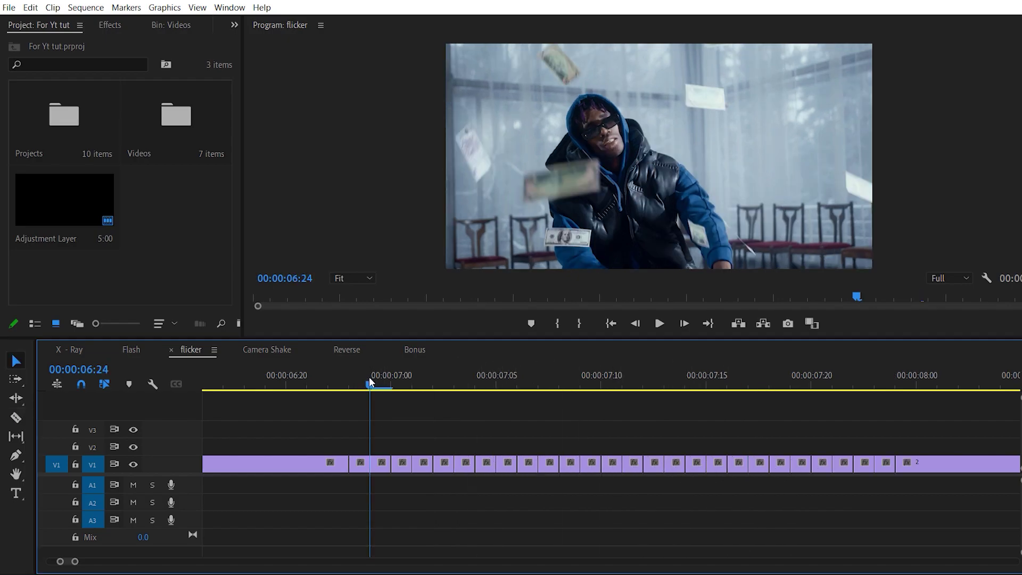
key(Left)
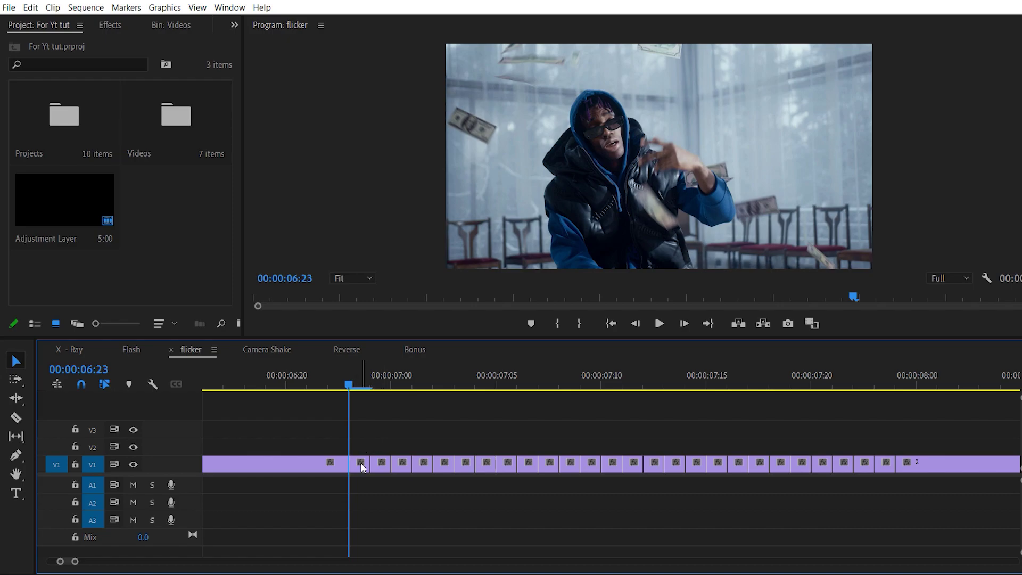
key(Delete)
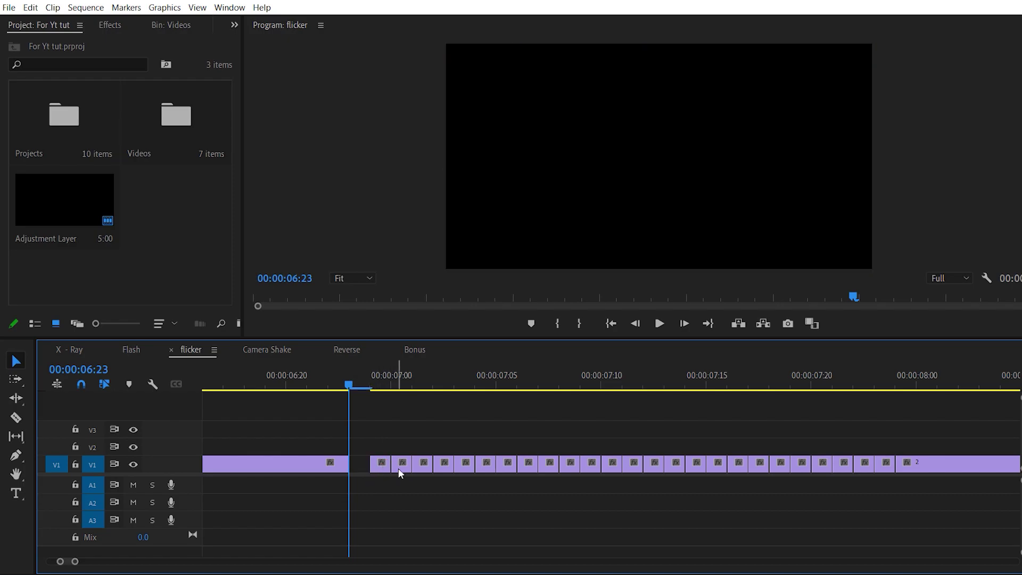
click(402, 465)
key(Delete)
click(402, 386)
drag(402, 392, 419, 389)
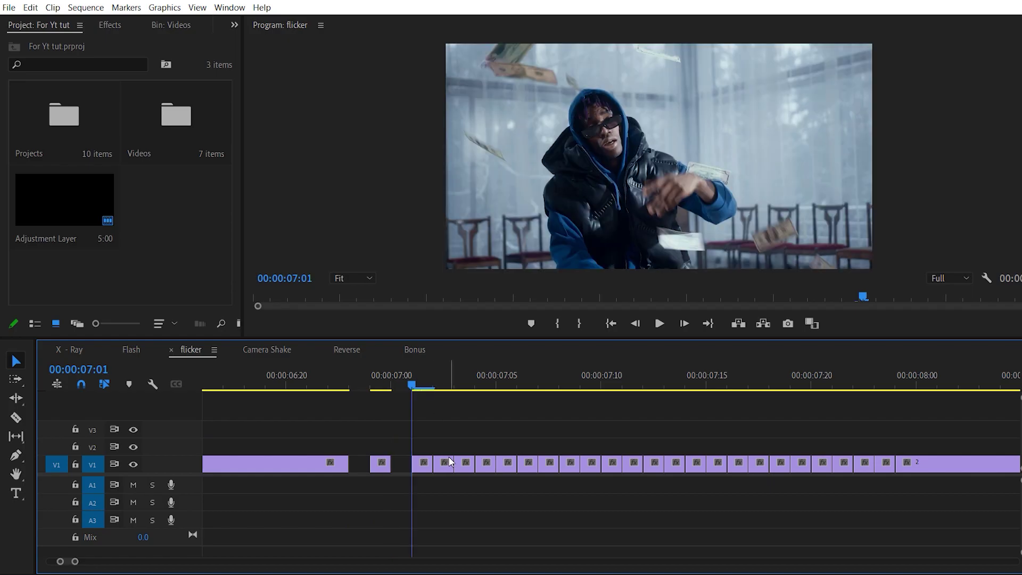
key(Delete)
click(612, 466)
key(Delete)
click(716, 465)
key(Delete)
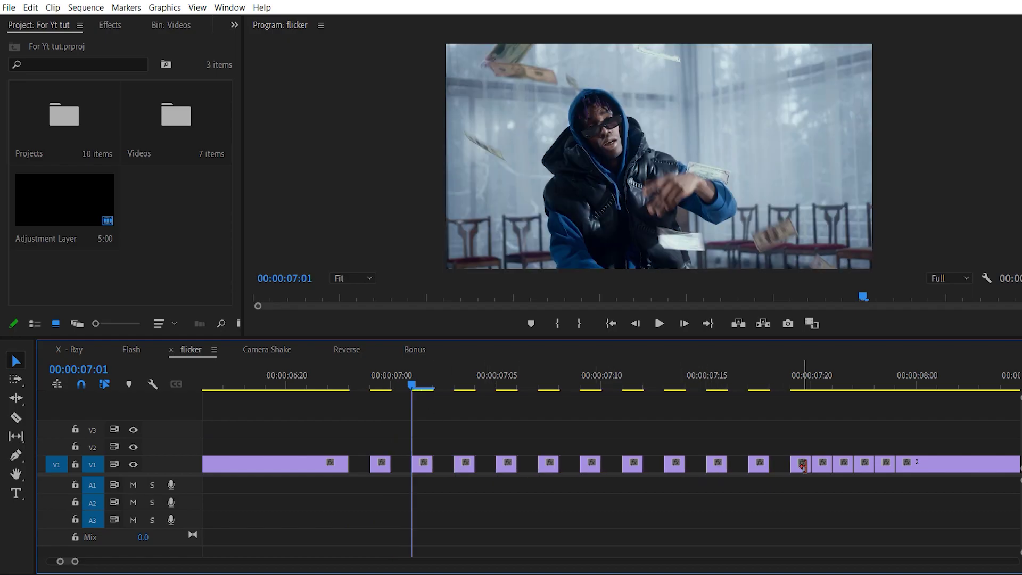
key(minus)
key(space)
- Preview from 00:00:06:18, then select all the chopped pieces and move them up to V2
click(359, 382)
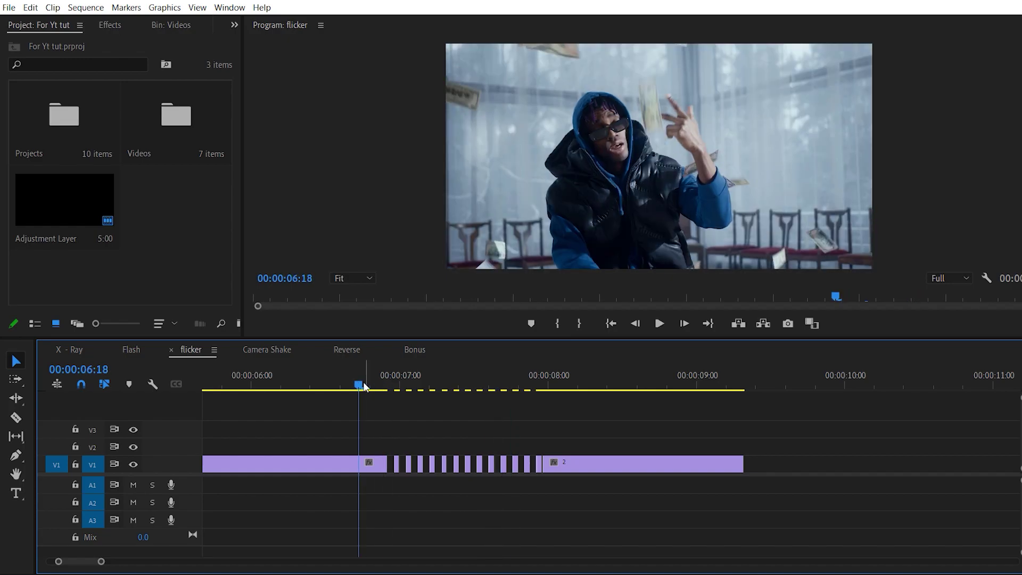
key(space)
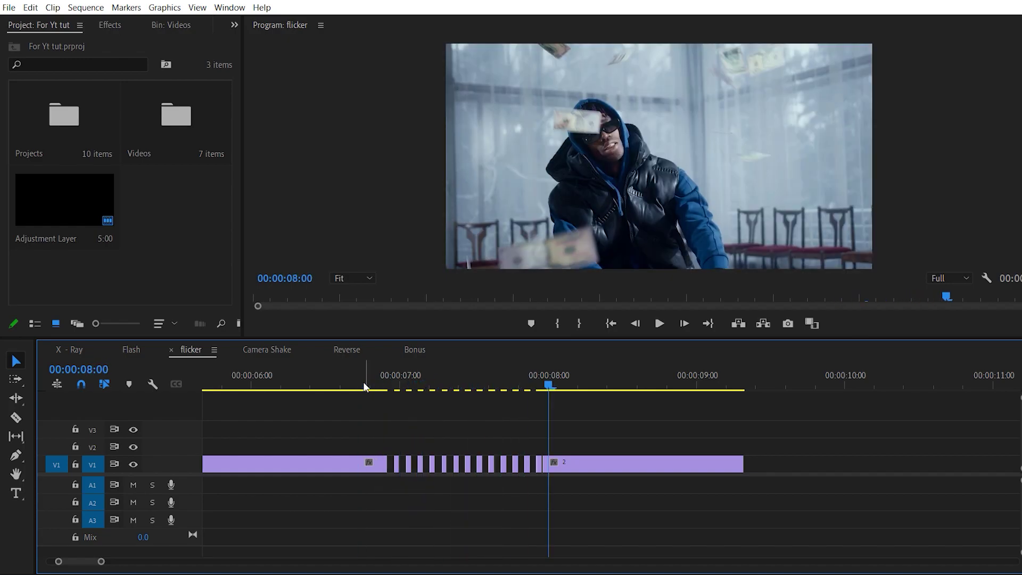
click(364, 383)
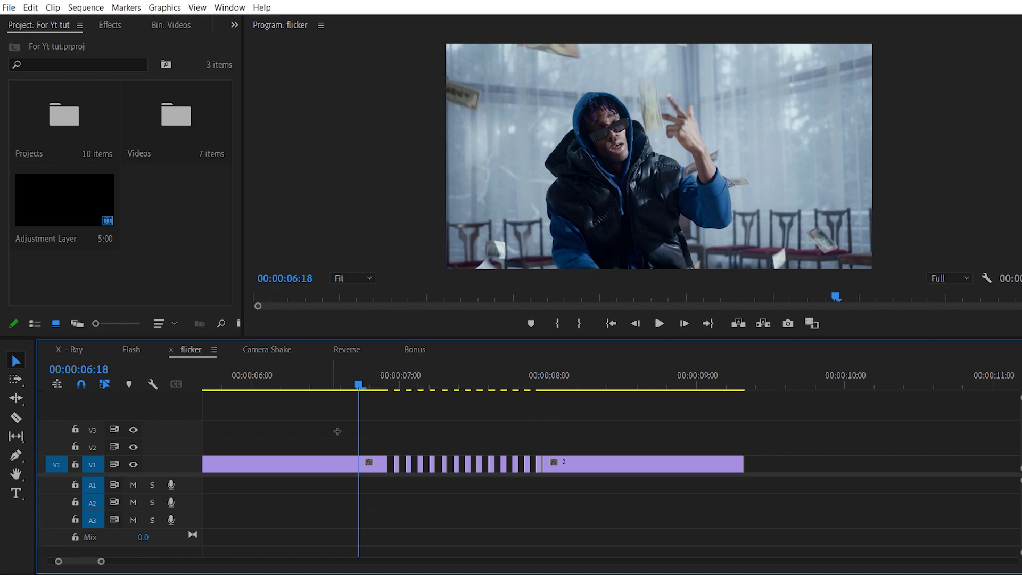
mouse_move(324, 427)
mouse_down()
mouse_move(587, 466)
mouse_move(564, 453)
mouse_up()
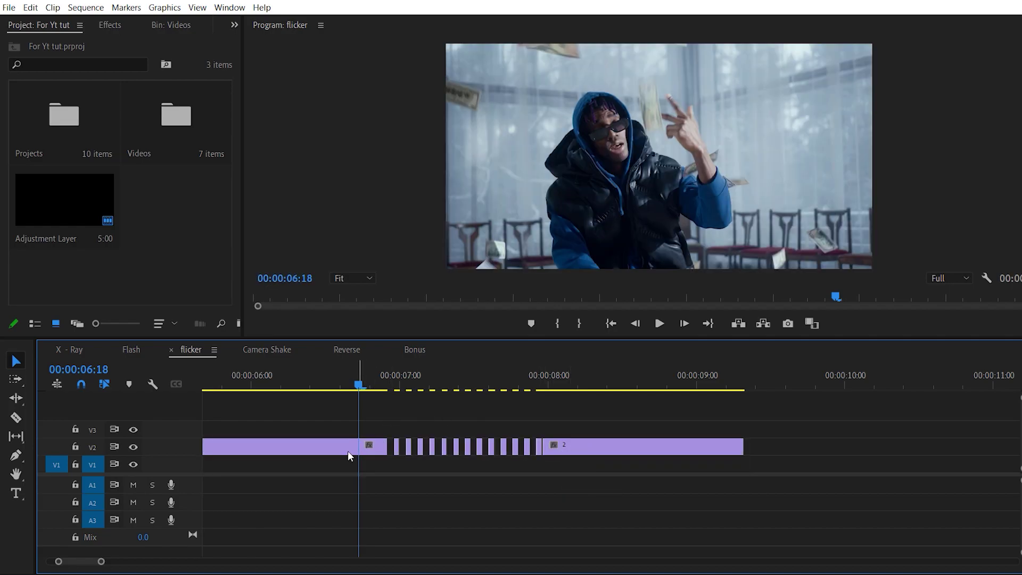
- Alt-drag a copy of the first piece onto V1 and extend it to about 00:00:08:05
click(365, 451)
alt+drag(365, 450, 365, 464)
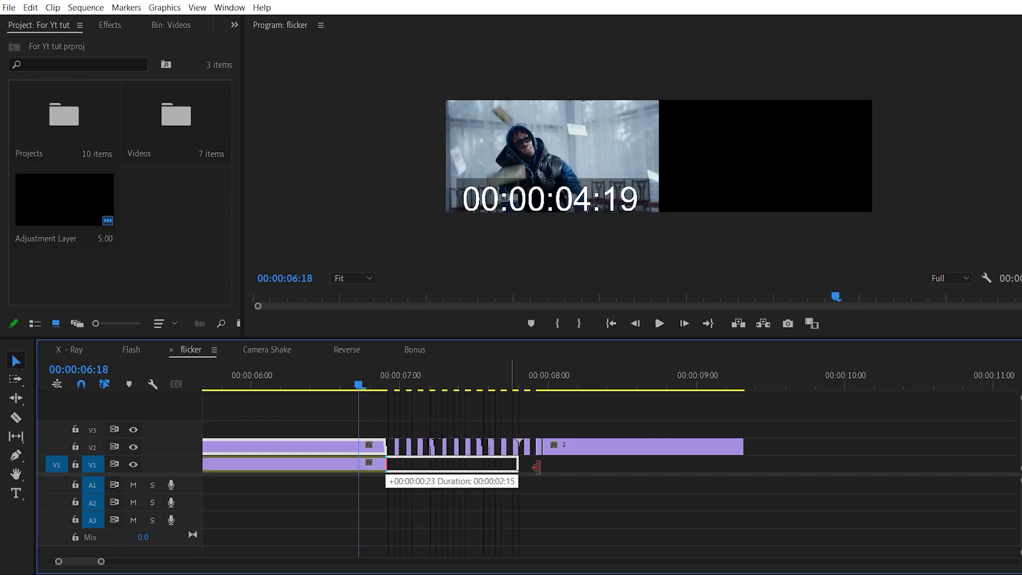
drag(383, 464, 570, 464)
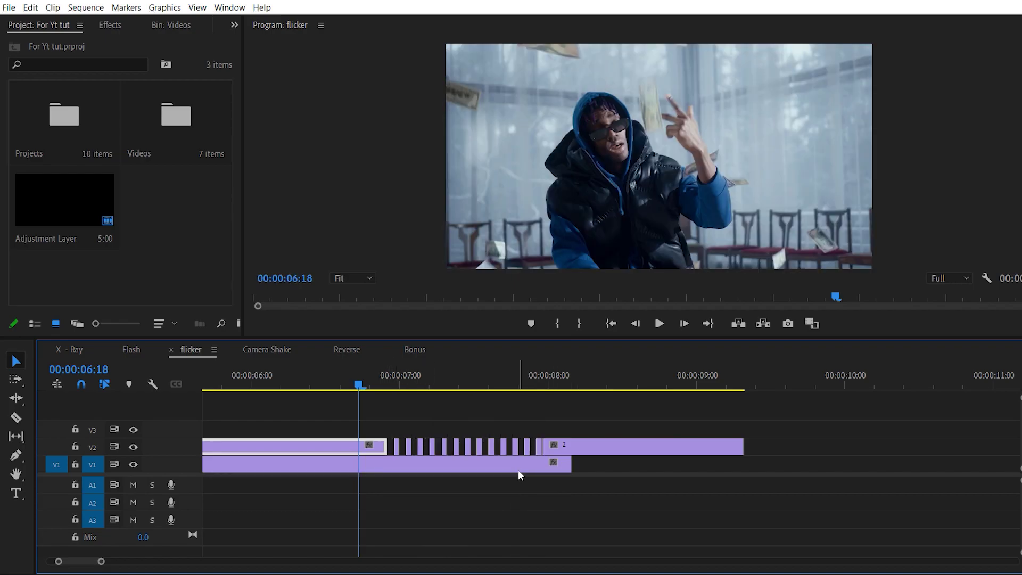
click(111, 27)
click(86, 44)
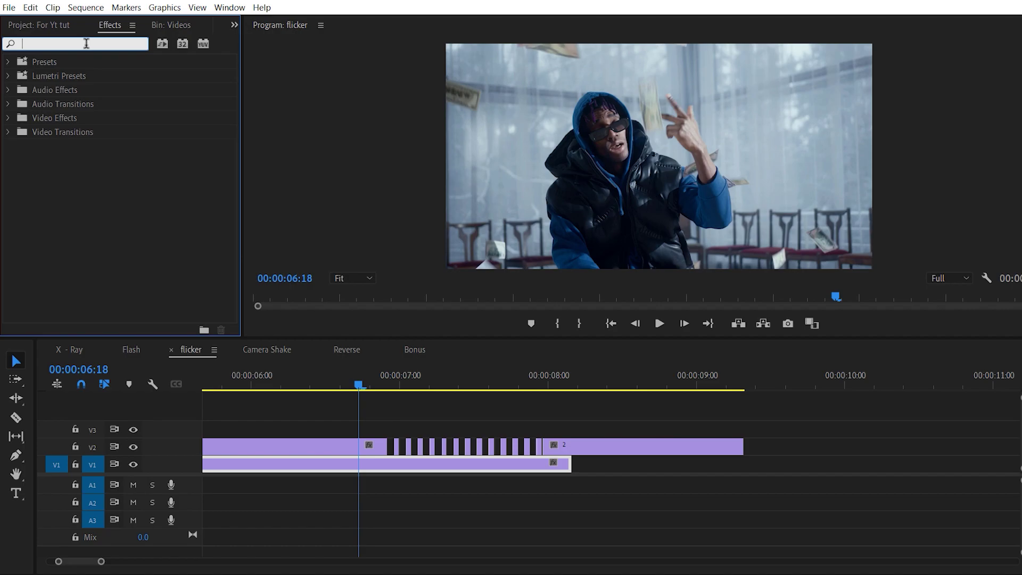
text(flip)
drag(88, 150, 505, 461)
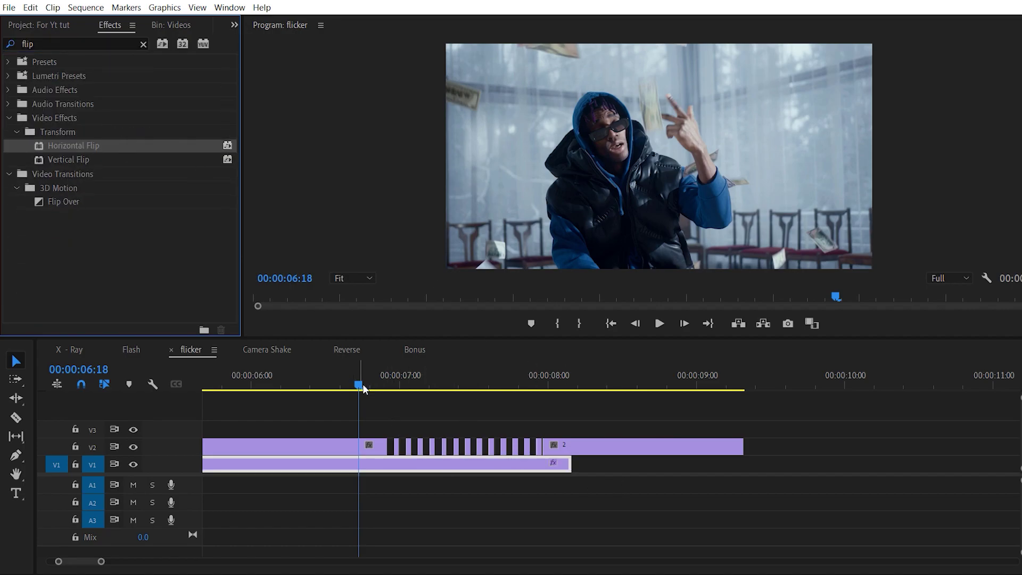
key(grave)
key(space)
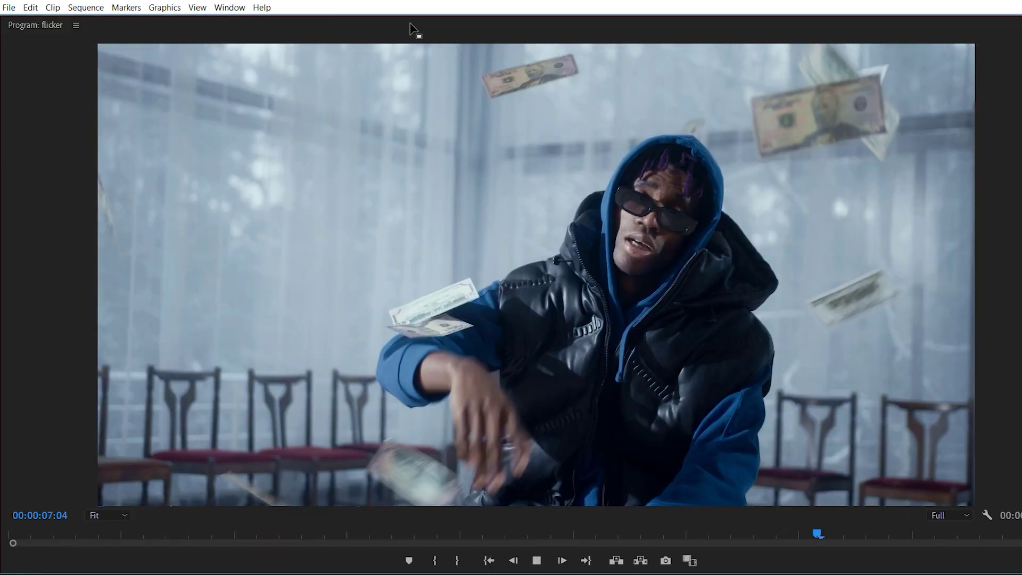
key(grave)
click(461, 387)
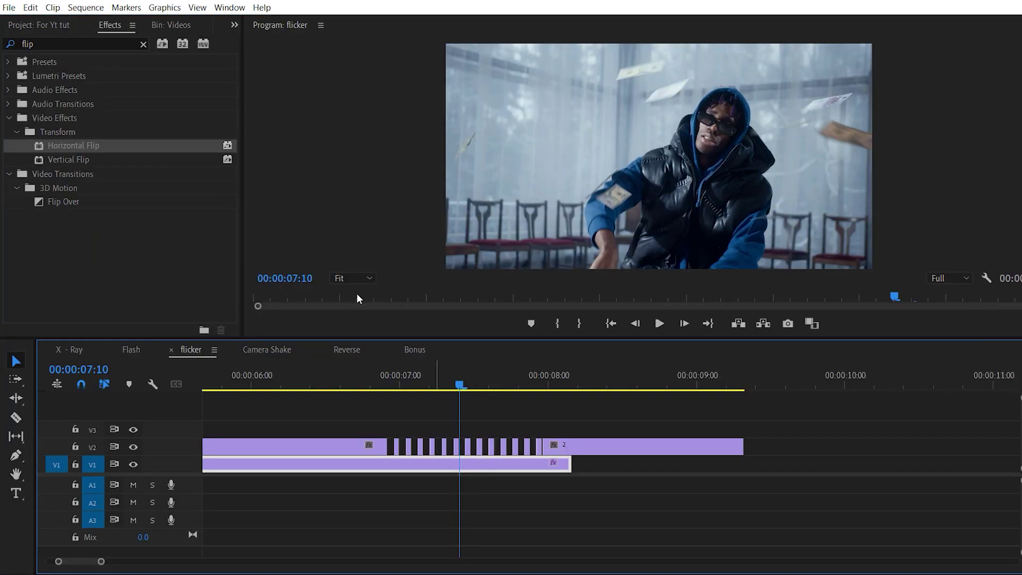
click(234, 25)
click(272, 100)
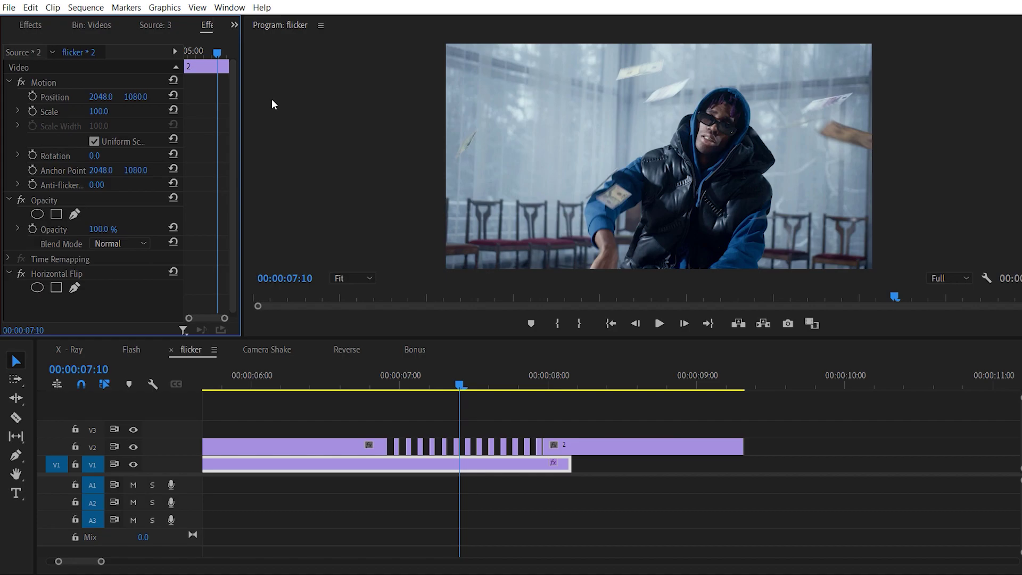
drag(239, 220, 299, 225)
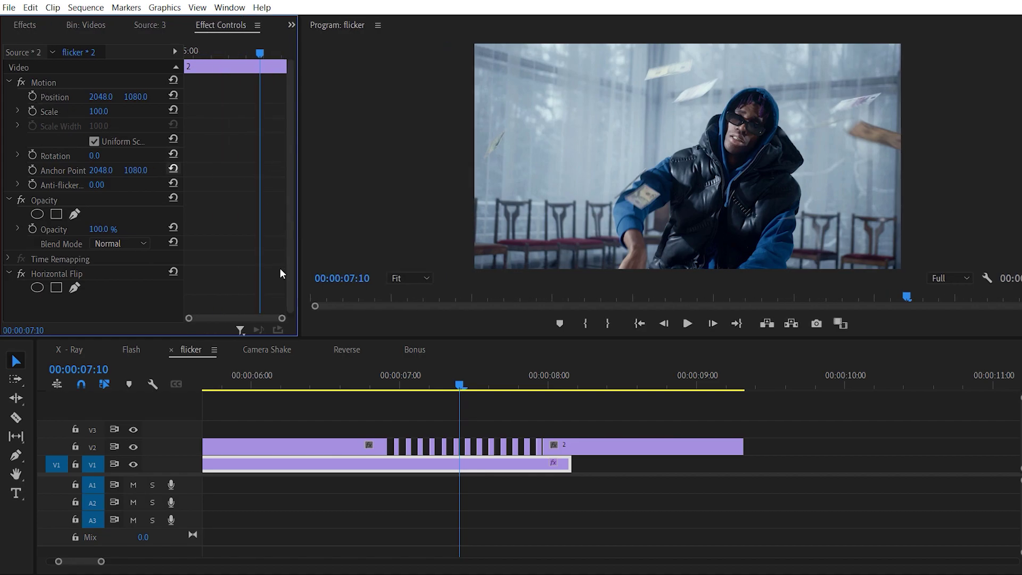
click(48, 84)
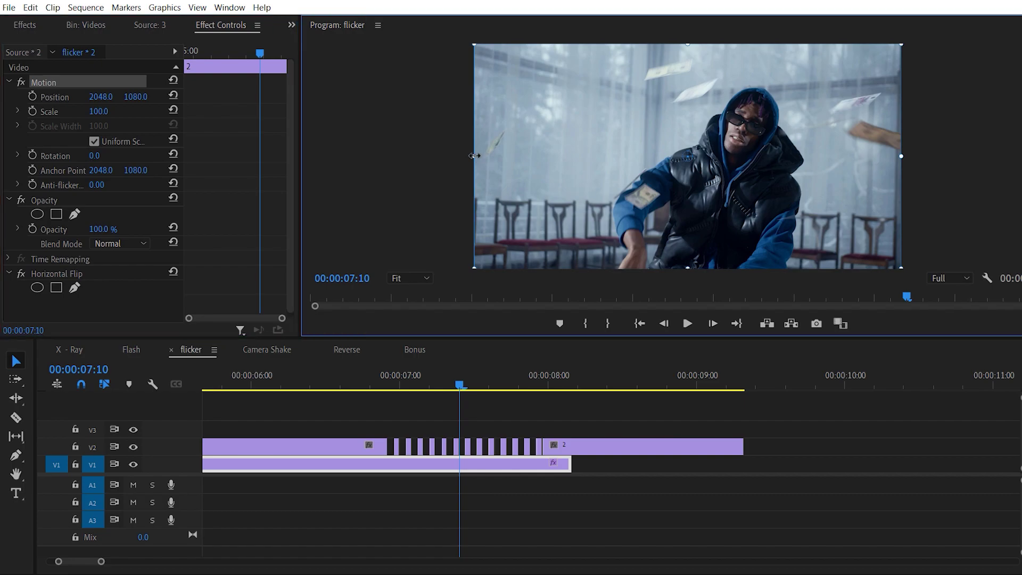
drag(474, 157, 414, 156)
drag(101, 96, 209, 97)
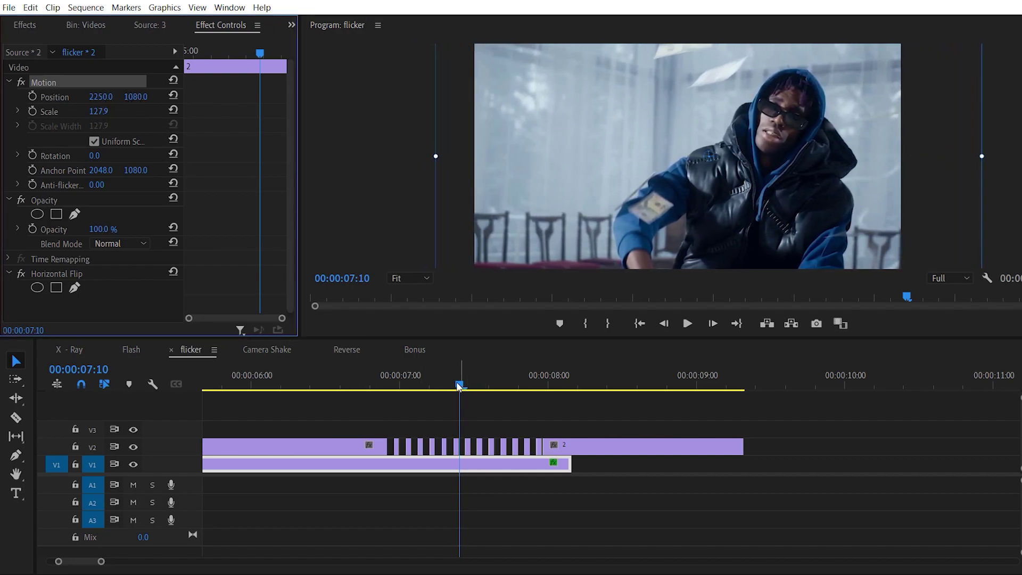
drag(459, 385, 341, 386)
key(grave)
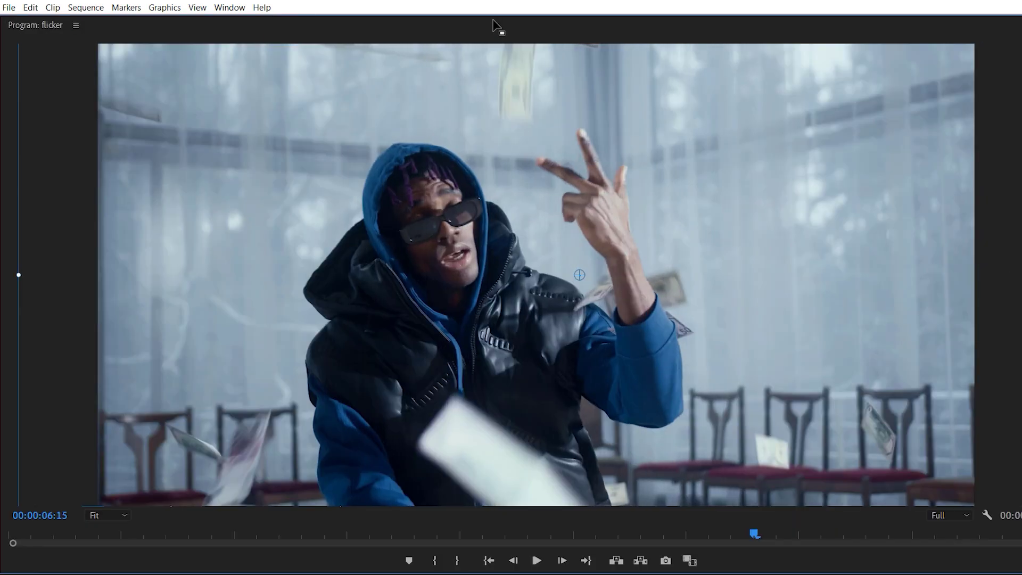
key(space)
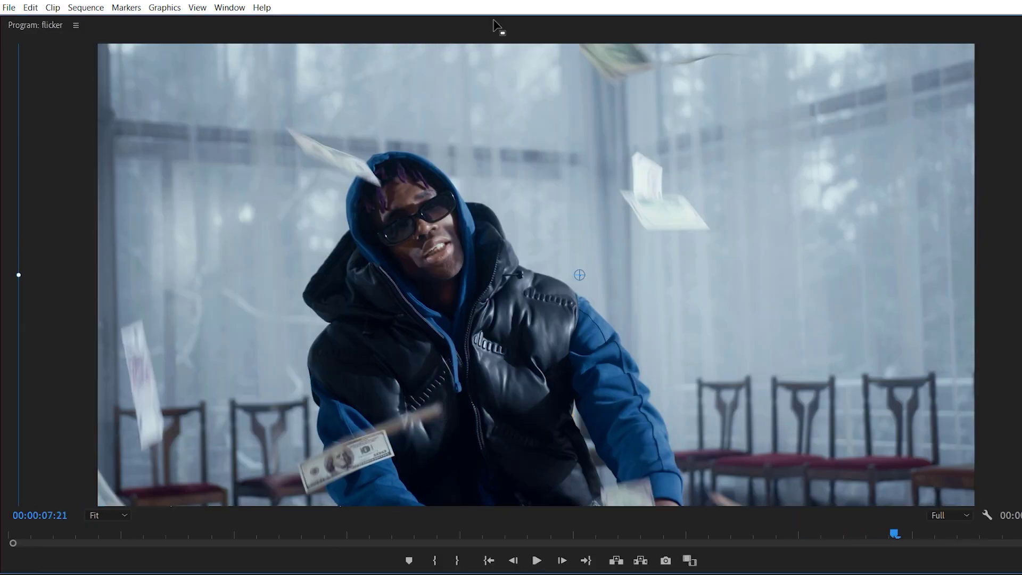
key(grave)
click(341, 388)
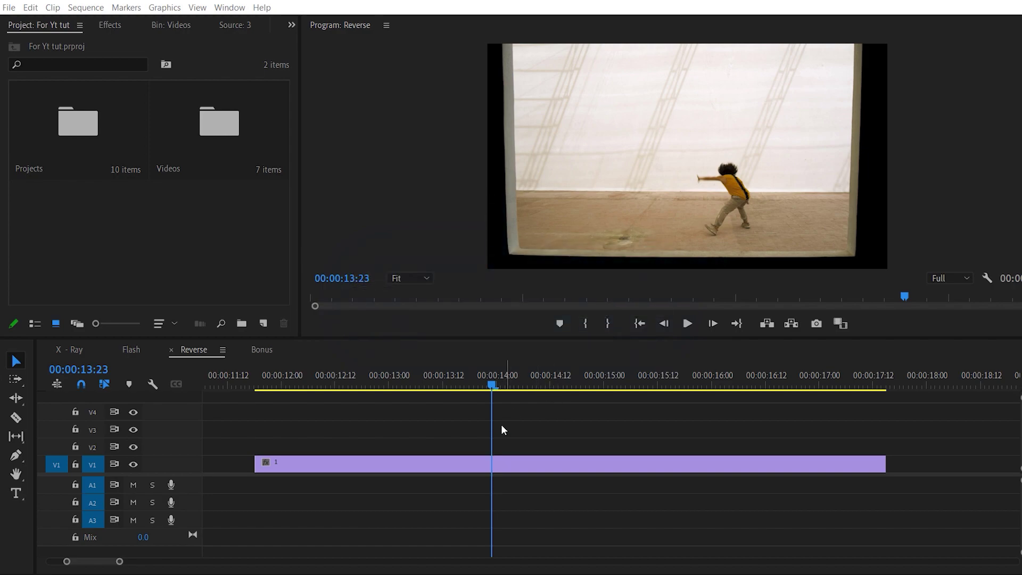
- Split the dancer clip on V1 at 00:00:14:04 with Ctrl+K and preview from the cut
mouse_move(491, 385)
mouse_down()
mouse_move(375, 392)
mouse_move(602, 398)
mouse_move(514, 398)
mouse_up()
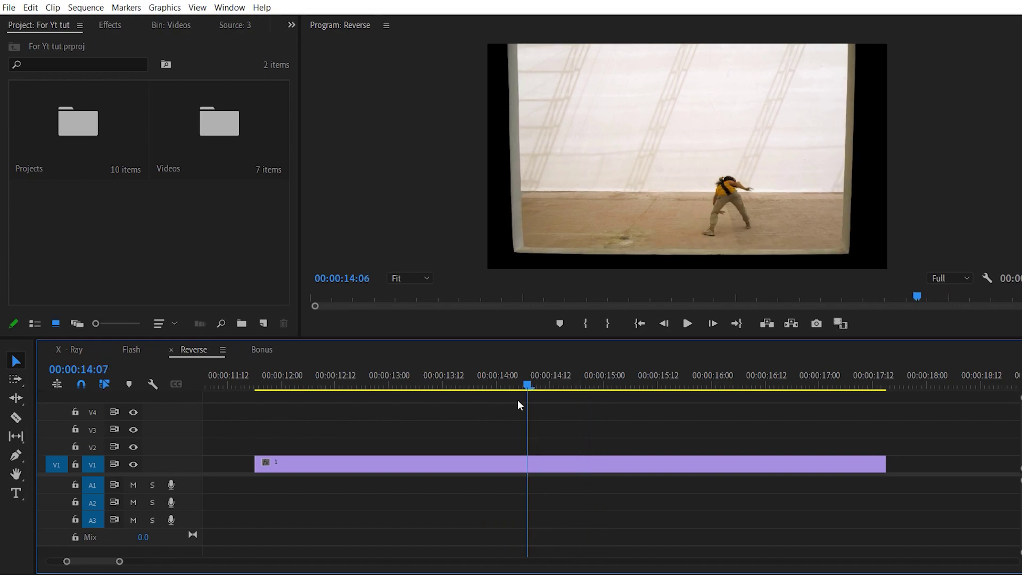
key(ctrl+k)
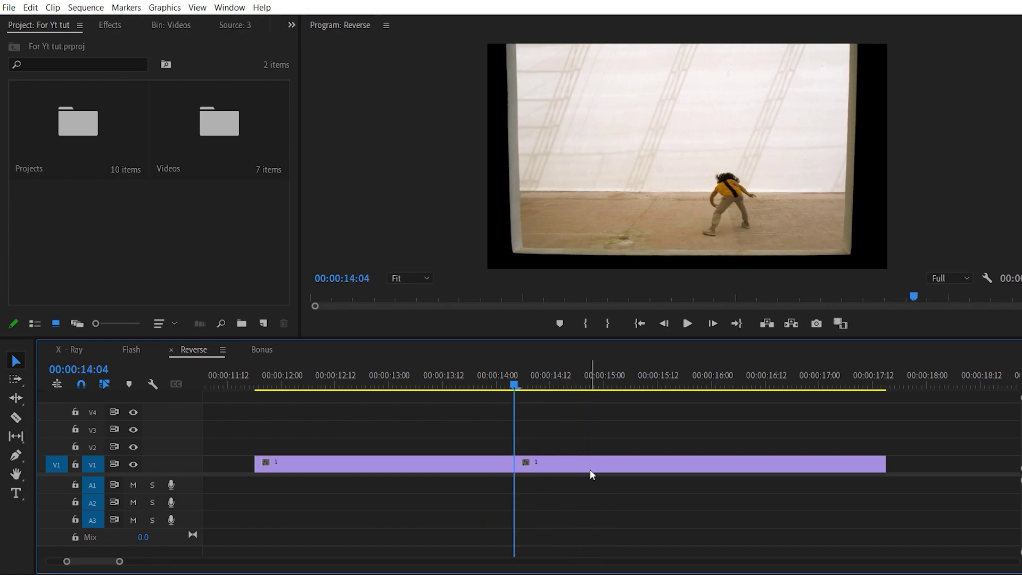
scroll(567, 410, down, 2)
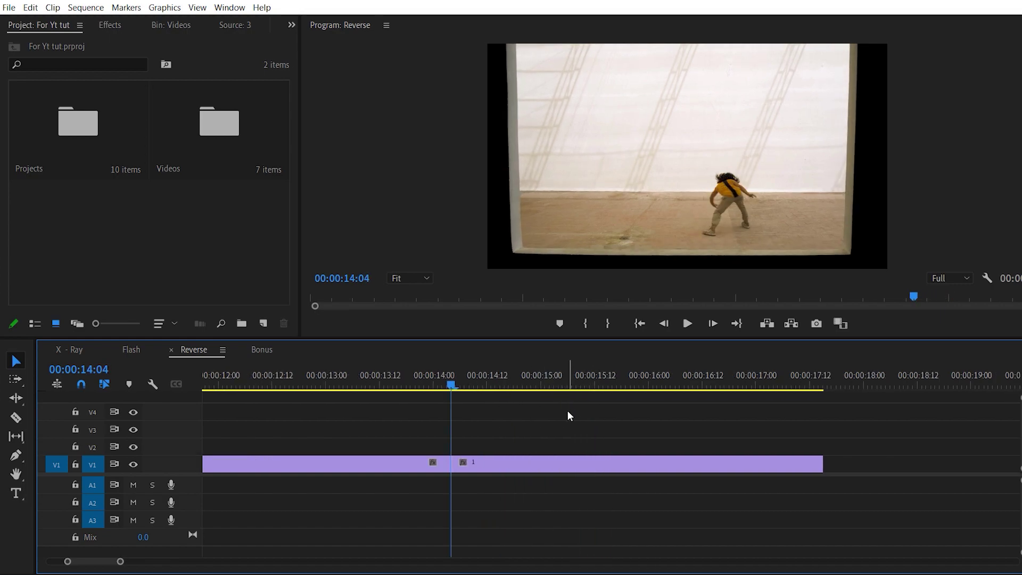
key(space)
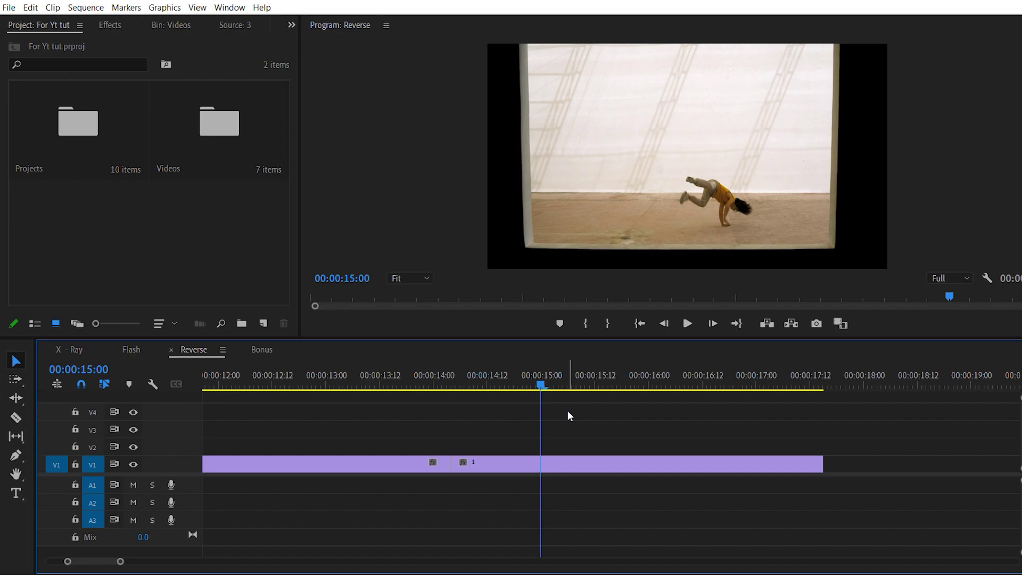
- Split again at 00:00:15:00 and push the remainder of the clip far to the right
key(ctrl+k)
key(minus)
drag(534, 465, 798, 465)
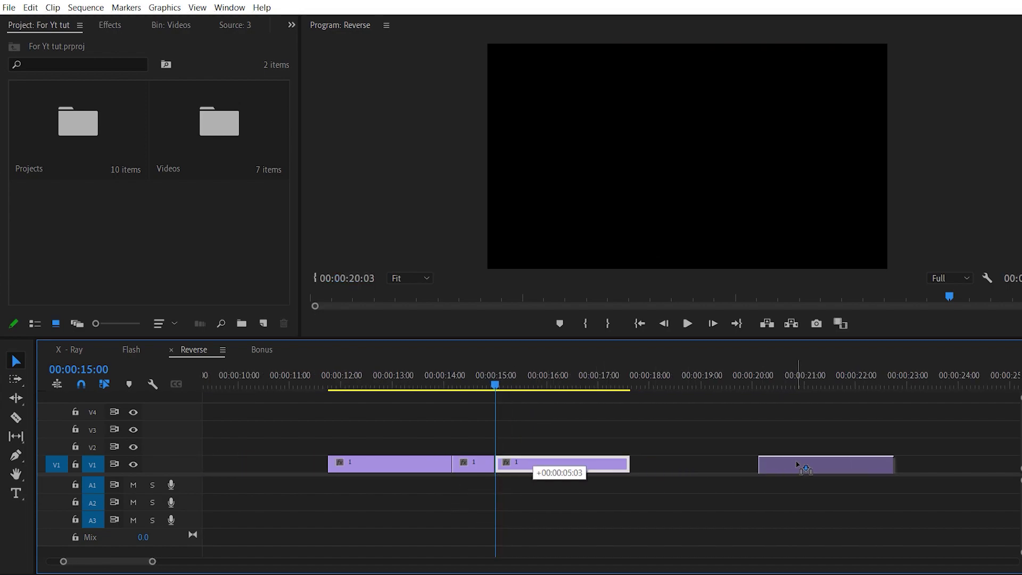
key(equal)
key(equal)
key(Up)
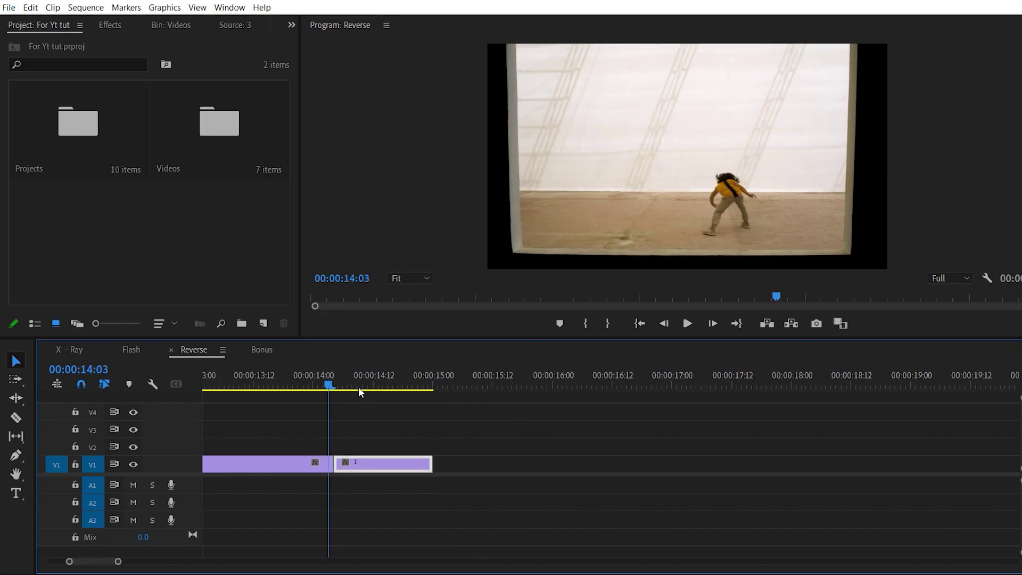
click(368, 386)
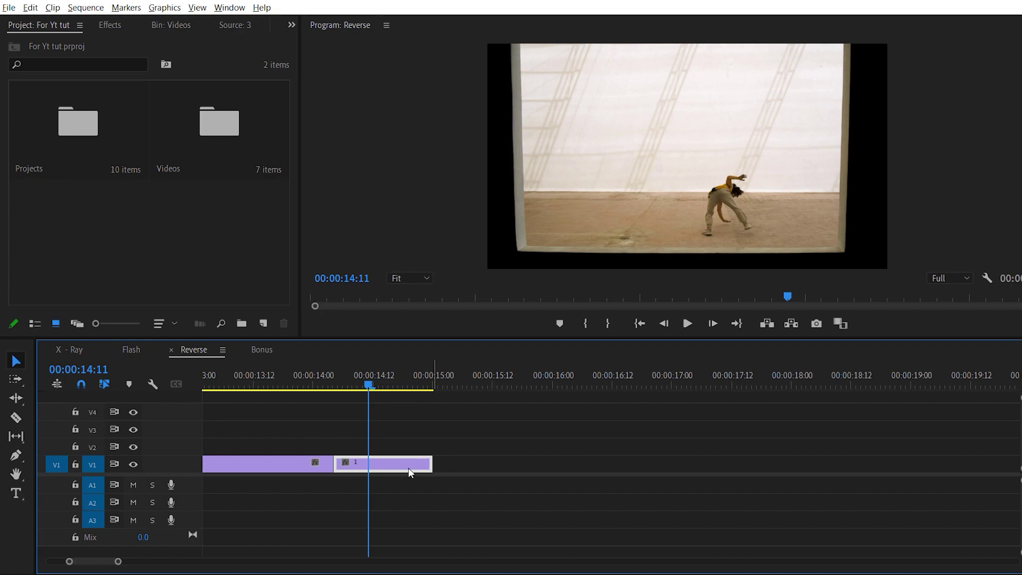
- Place copies of the 14:04–15:00 piece after it and close the gaps between them
drag(378, 465, 935, 464)
drag(521, 464, 466, 465)
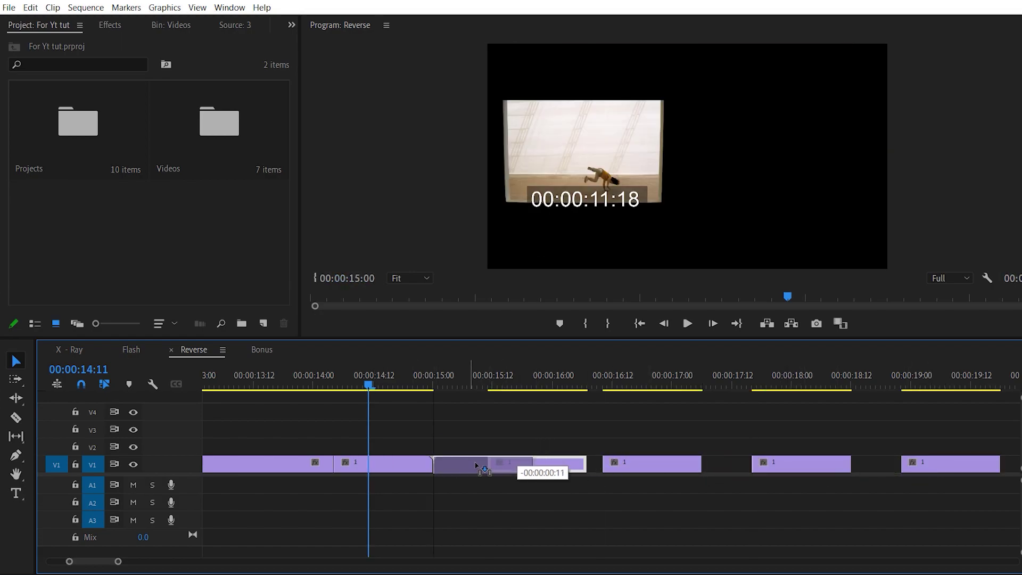
drag(638, 465, 568, 465)
drag(793, 465, 673, 465)
click(943, 466)
drag(943, 467, 774, 467)
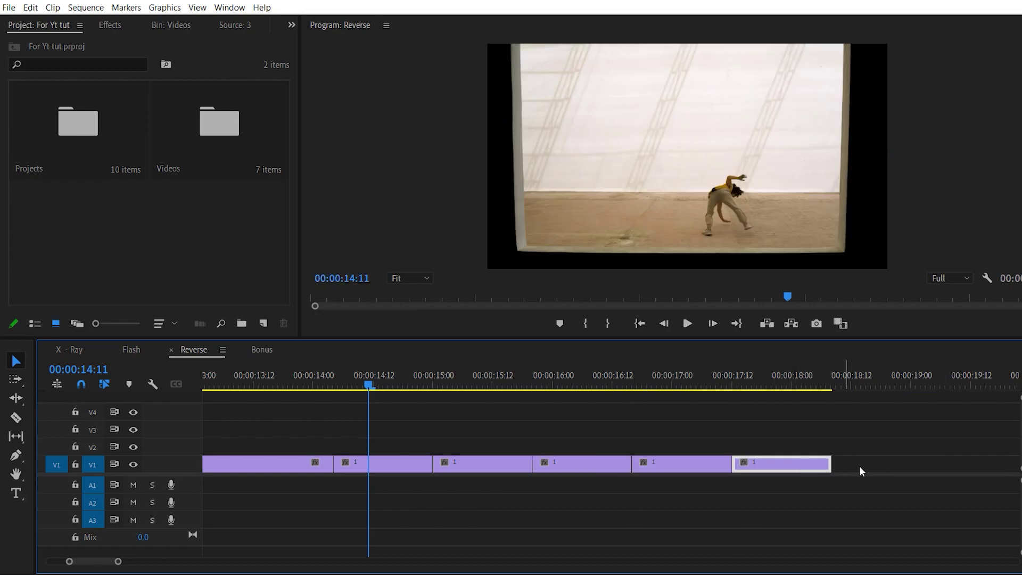
click(421, 384)
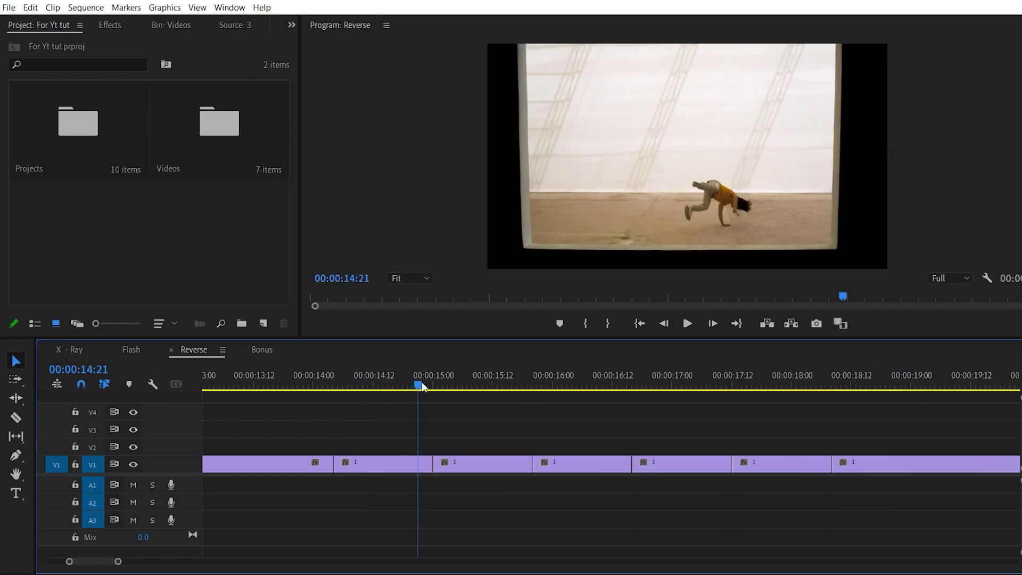
click(471, 466)
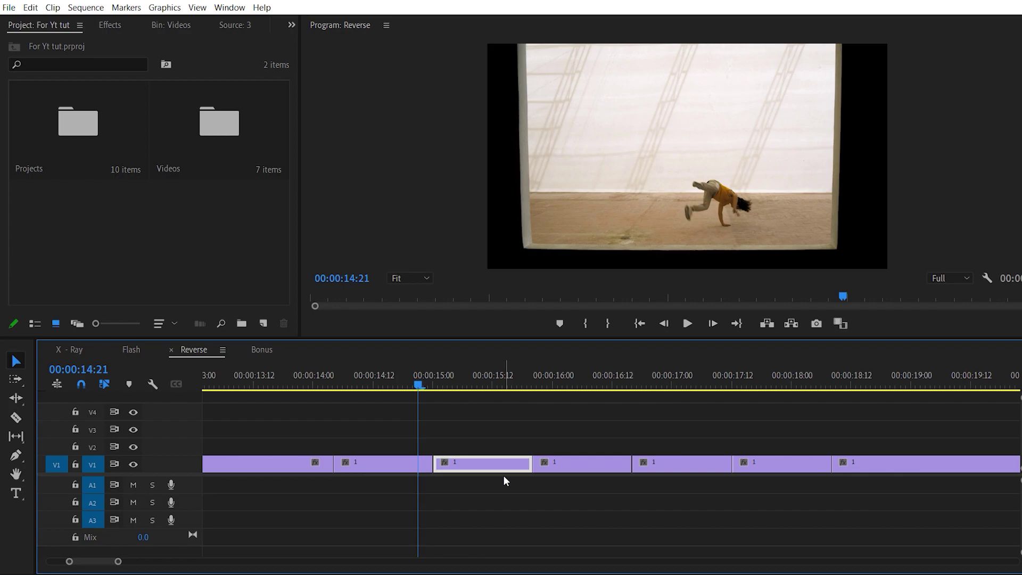
key(ctrl+r)
- Apply Reverse Speed (-100%) to the alternate repeated pieces on V1, including the fourth piece
click(562, 370)
right_click(486, 471)
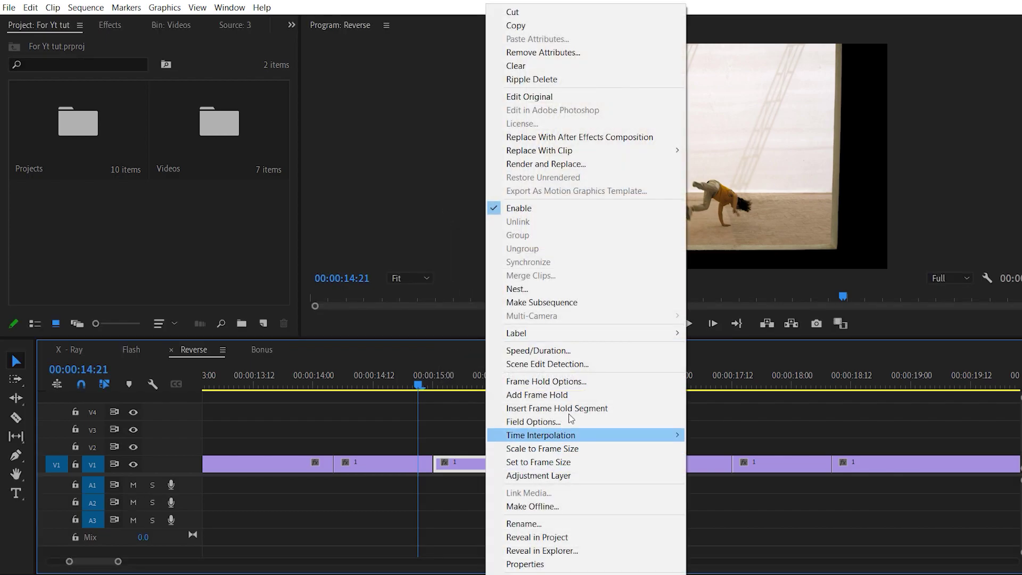
click(565, 356)
click(467, 291)
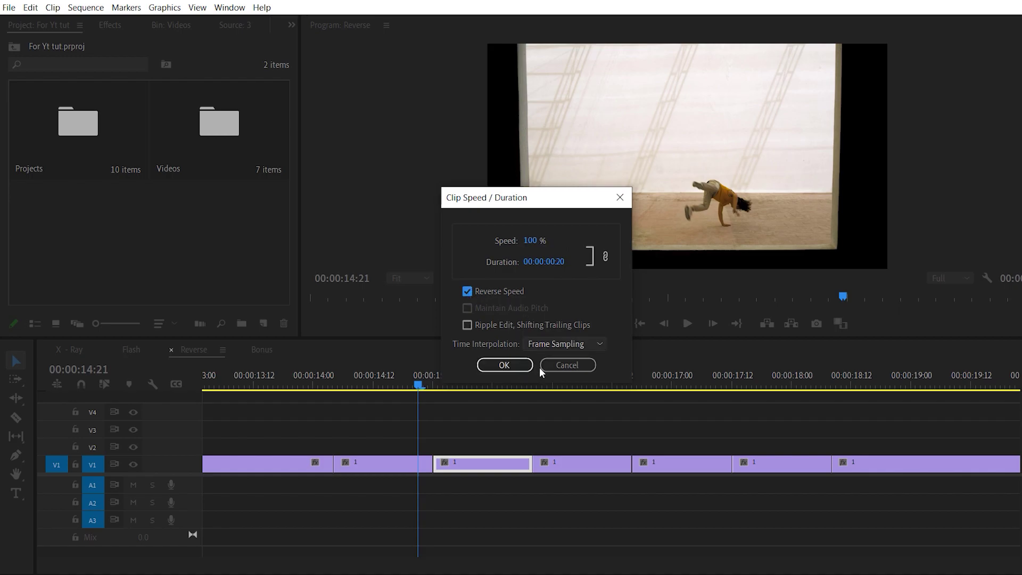
click(510, 367)
click(682, 464)
right_click(672, 464)
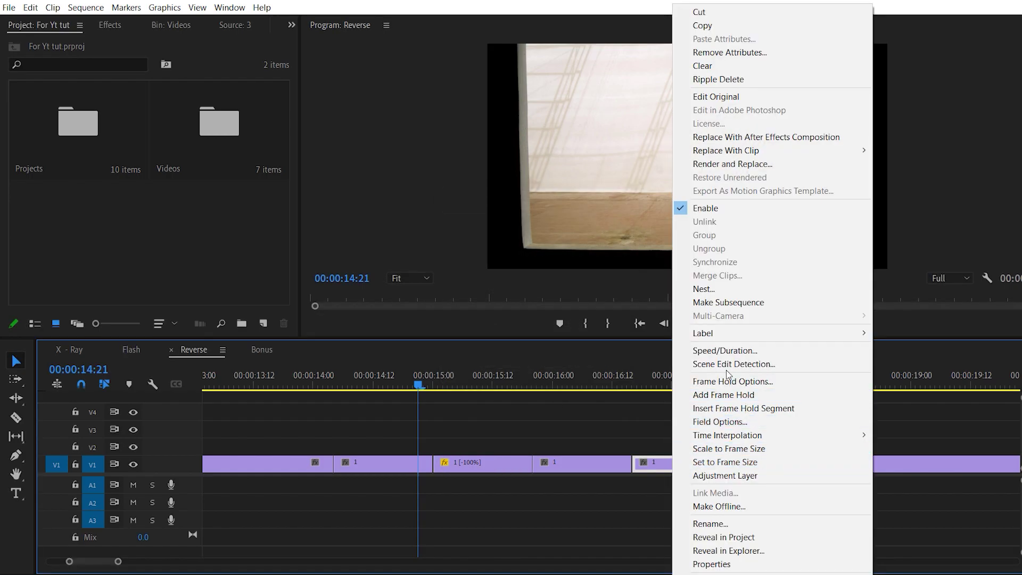
click(725, 351)
click(468, 291)
click(504, 363)
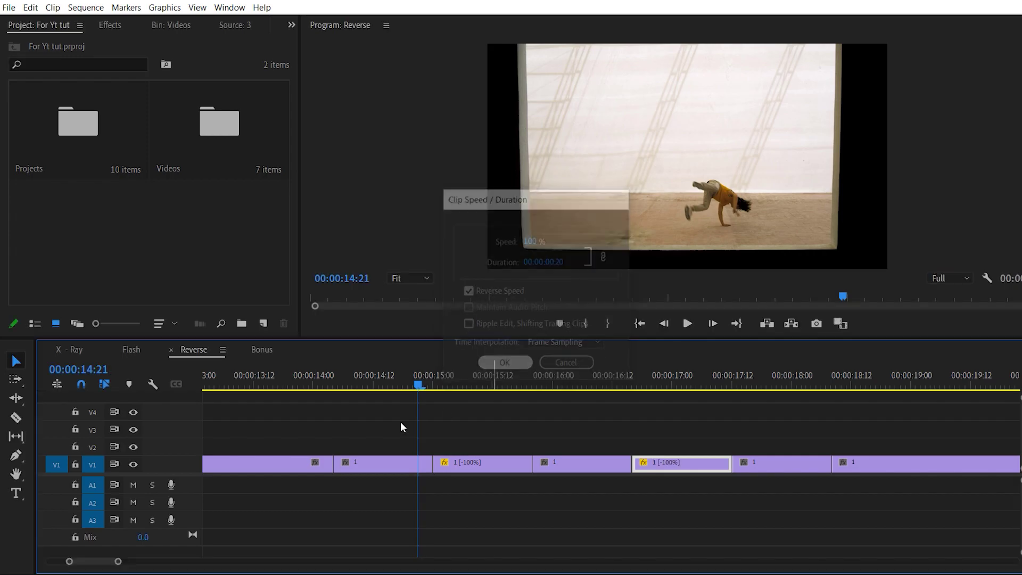
- Preview the rewind sequence in the full-screen program monitor, then scrub back to 00:00:16:04
key(grave)
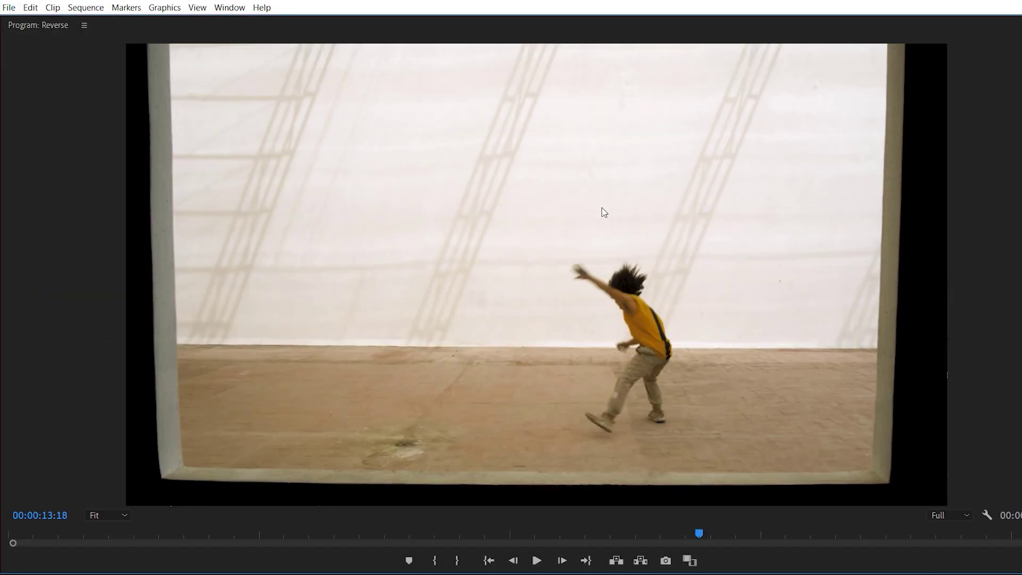
key(space)
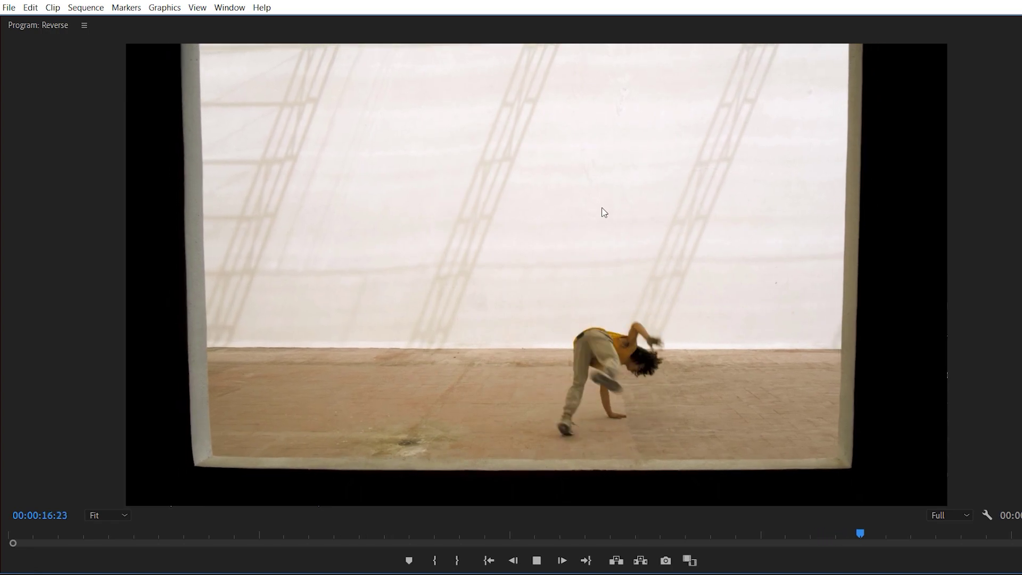
key(space)
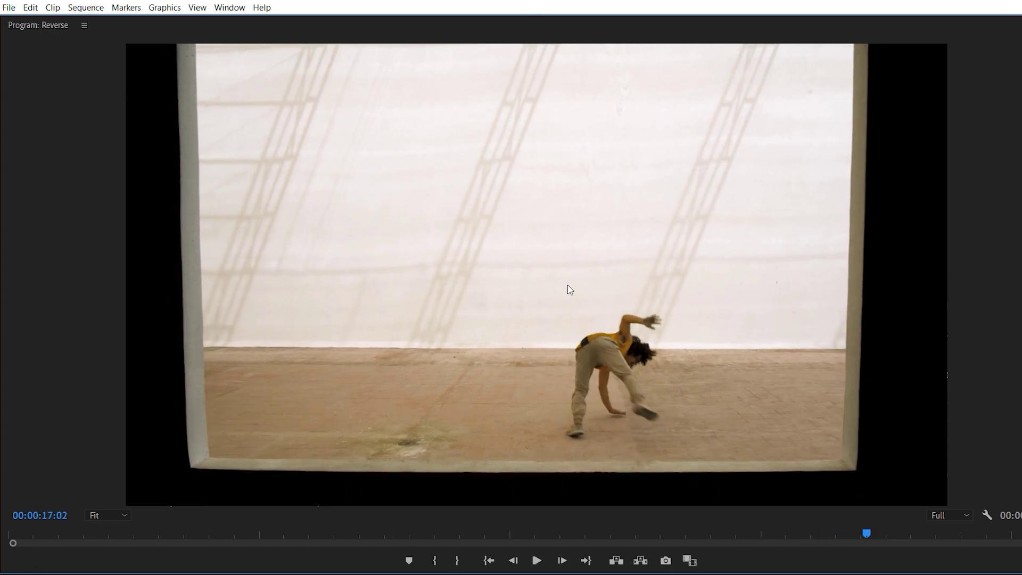
key(grave)
drag(367, 379, 446, 392)
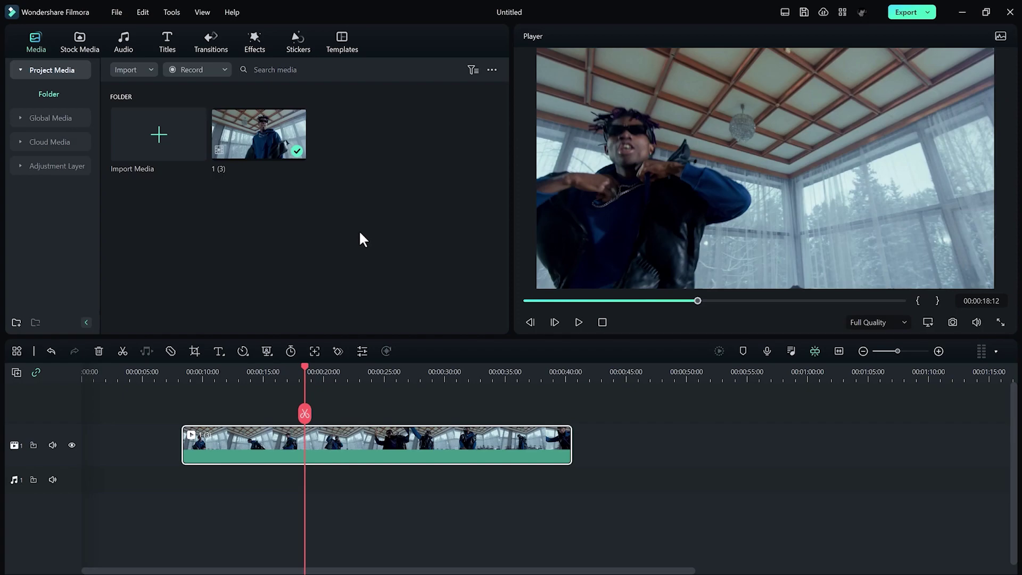
- Browse Filmora's Stock Media, Audio and Titles libraries
click(80, 41)
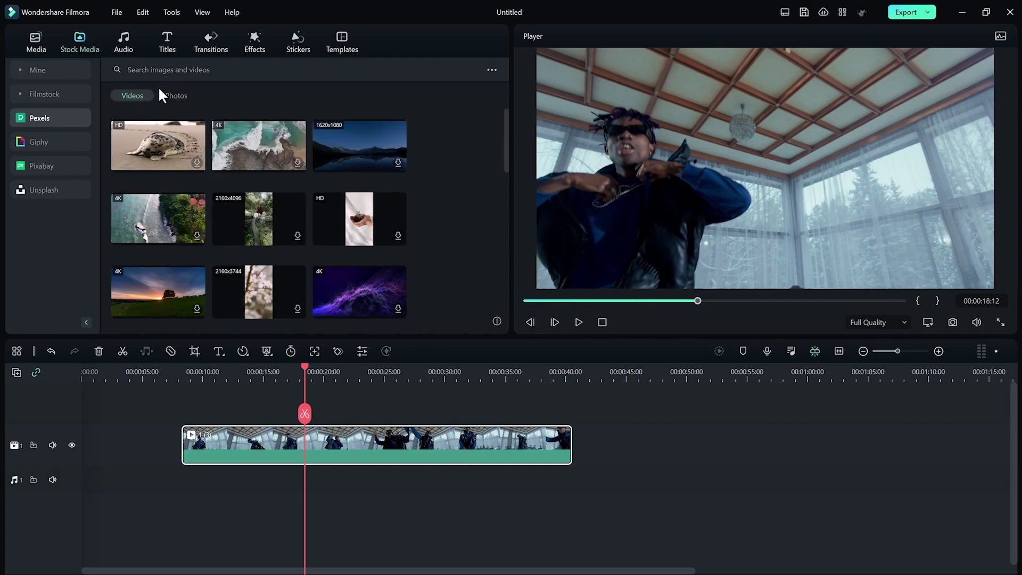
click(125, 43)
click(171, 43)
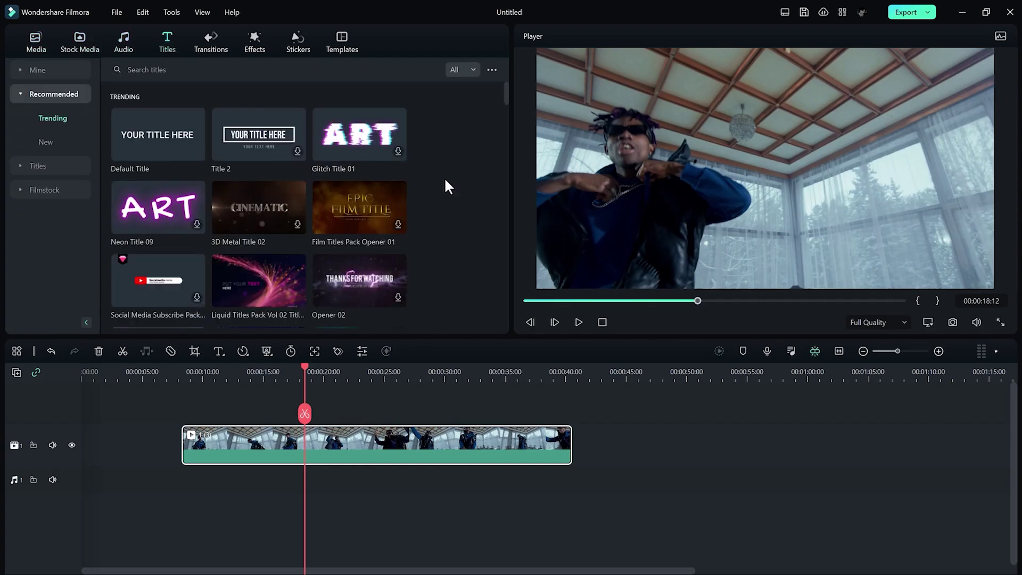
scroll(444, 181, down, 3)
scroll(444, 181, down, 2)
scroll(444, 181, up, 2)
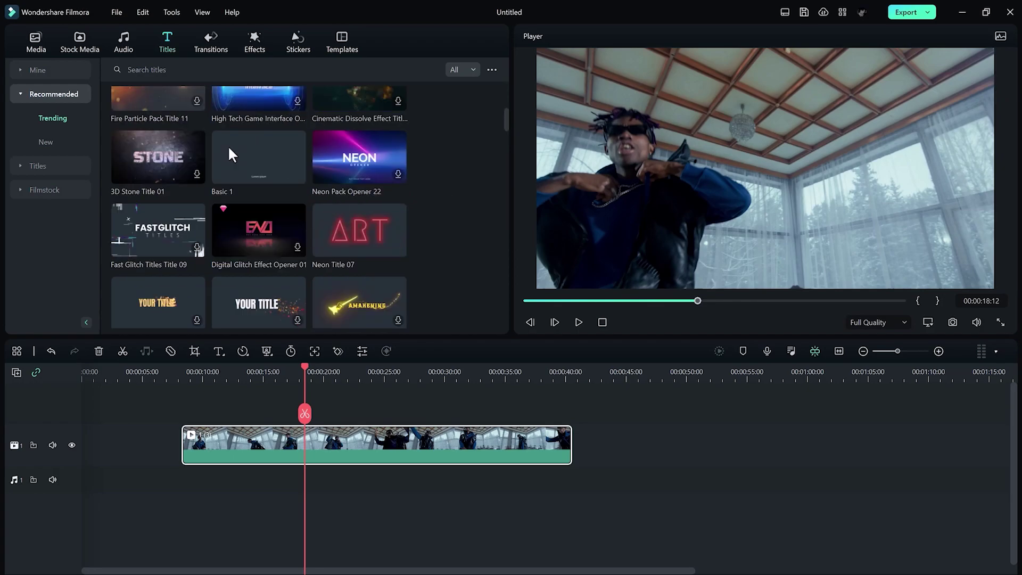
scroll(462, 212, down, 3)
scroll(465, 209, down, 2)
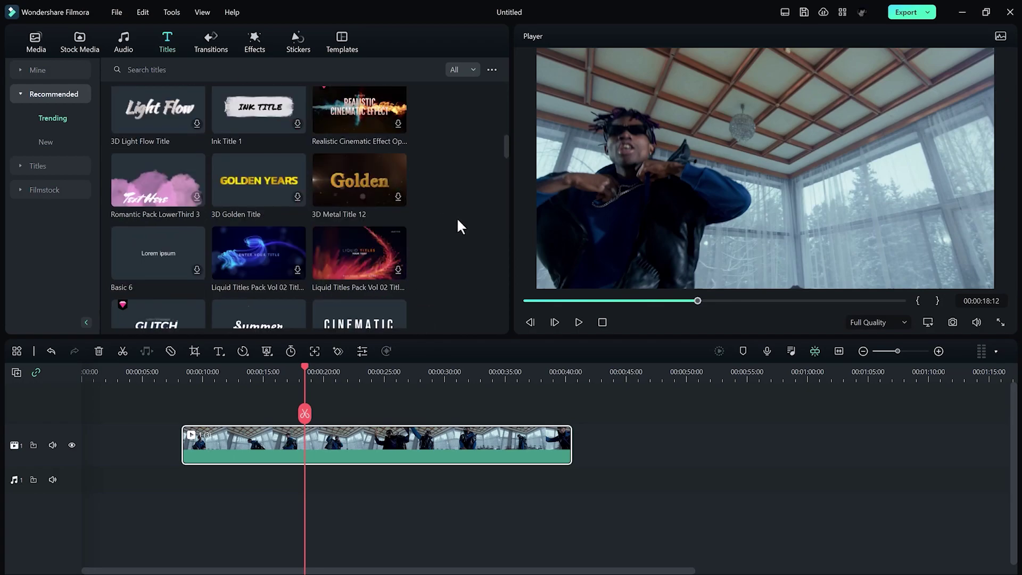
scroll(459, 193, up, 4)
scroll(460, 189, up, 3)
scroll(460, 184, up, 2)
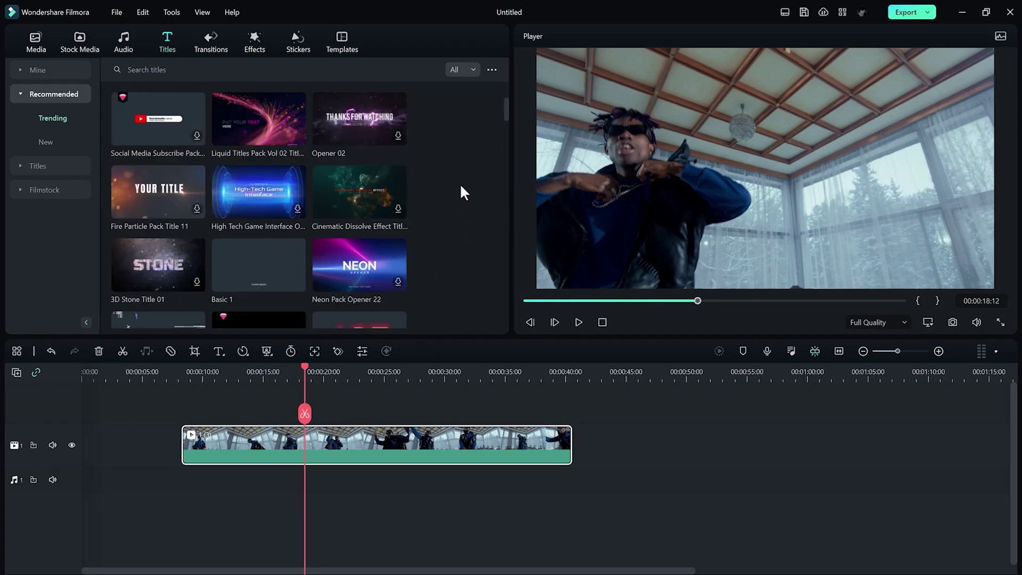
- Browse the transition categories down to Lens Flare, then switch to the trending Effects library
click(212, 41)
scroll(456, 166, down, 5)
scroll(456, 166, down, 2)
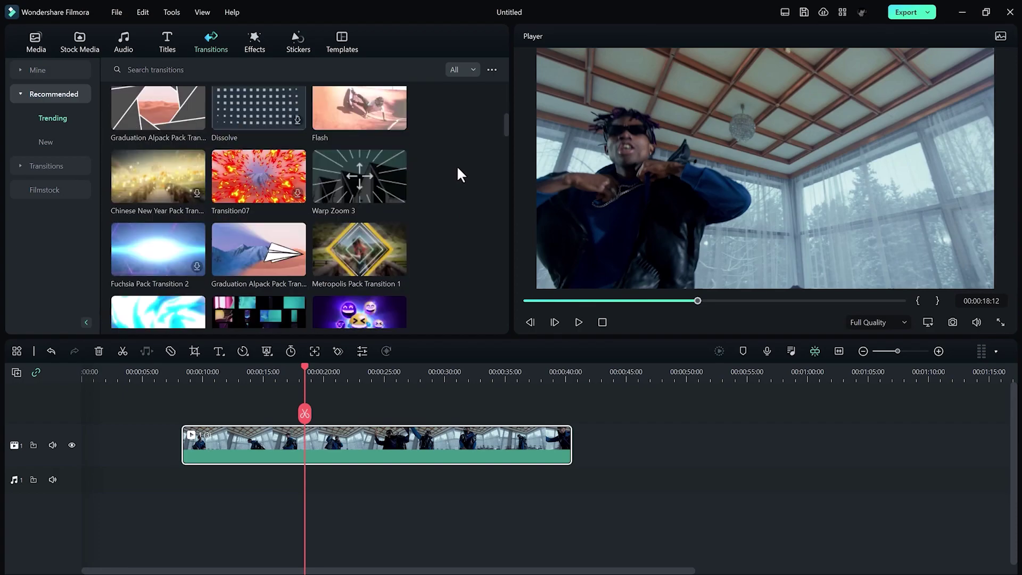
scroll(456, 165, down, 2)
scroll(459, 165, down, 3)
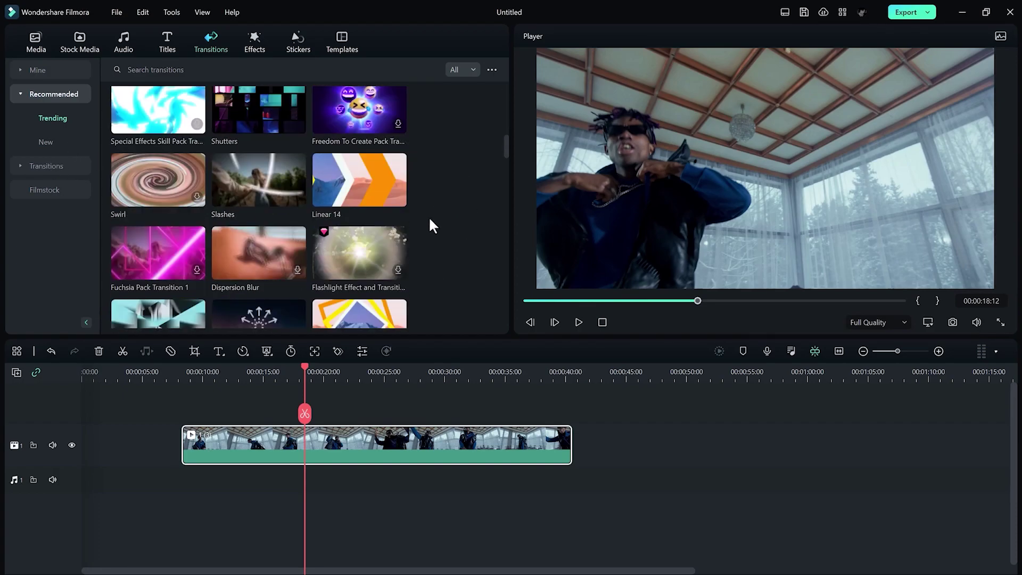
click(21, 165)
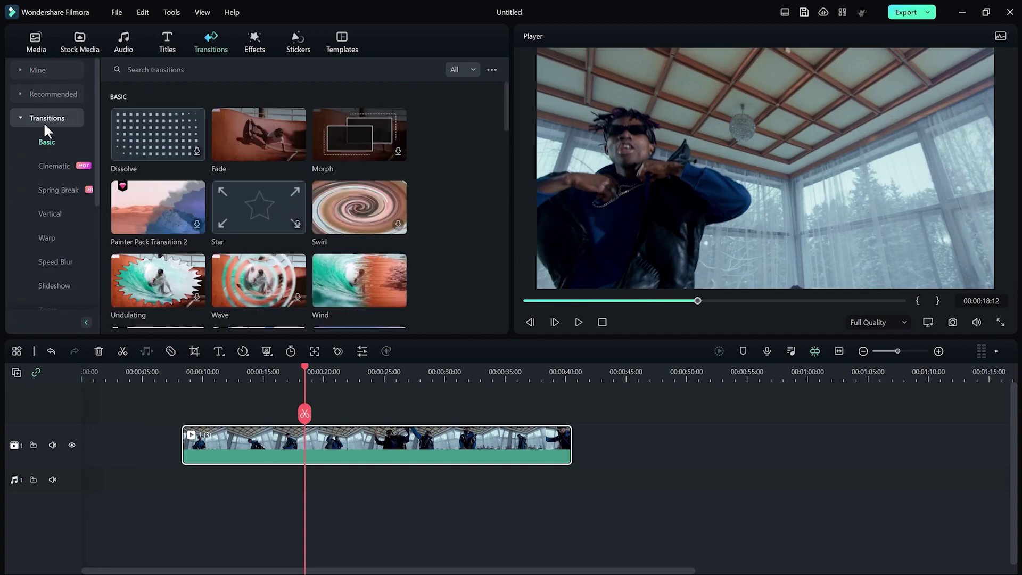
scroll(62, 204, down, 3)
scroll(62, 203, down, 3)
scroll(65, 176, down, 1)
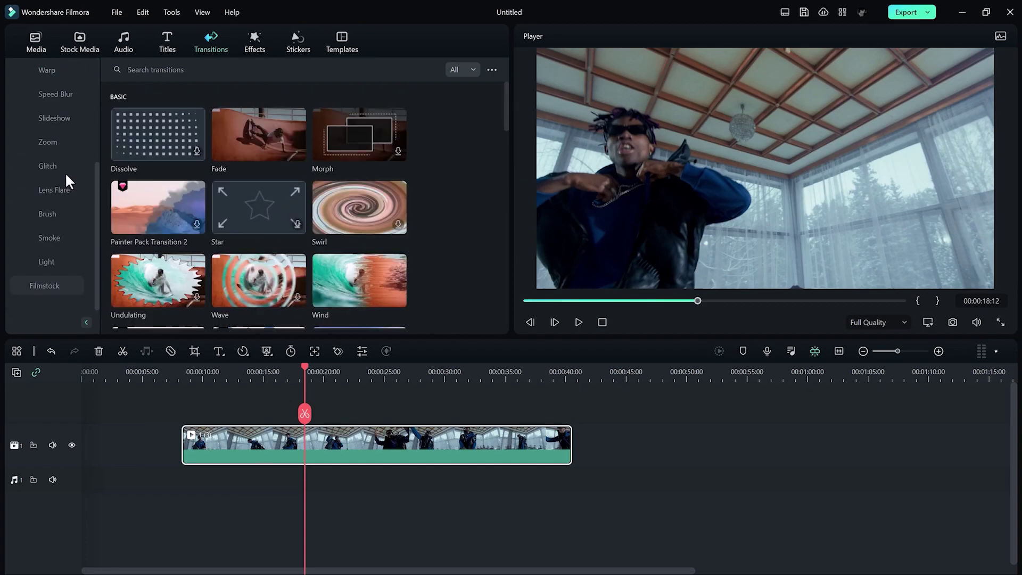
click(54, 190)
scroll(434, 202, down, 2)
scroll(426, 229, up, 2)
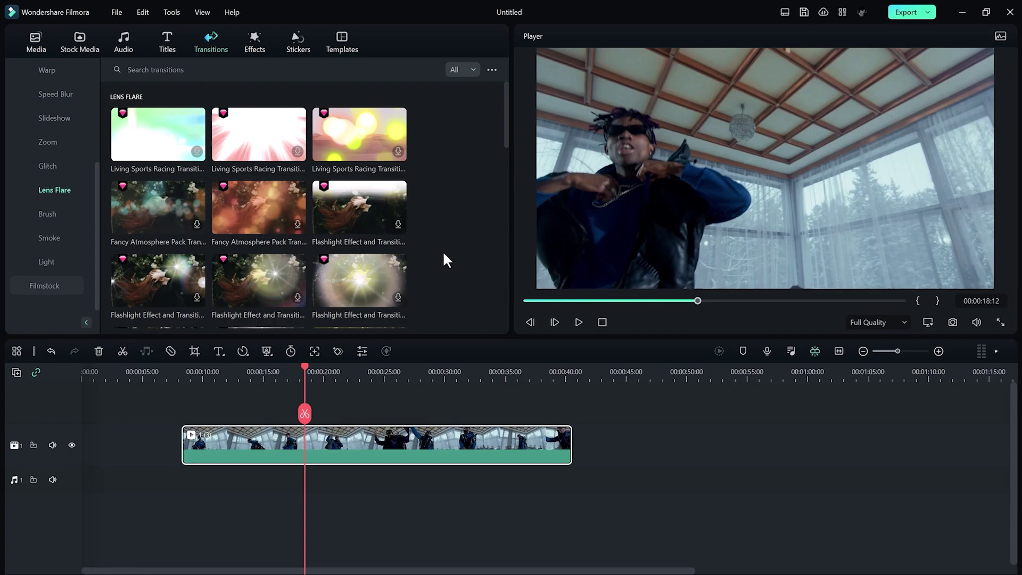
click(254, 40)
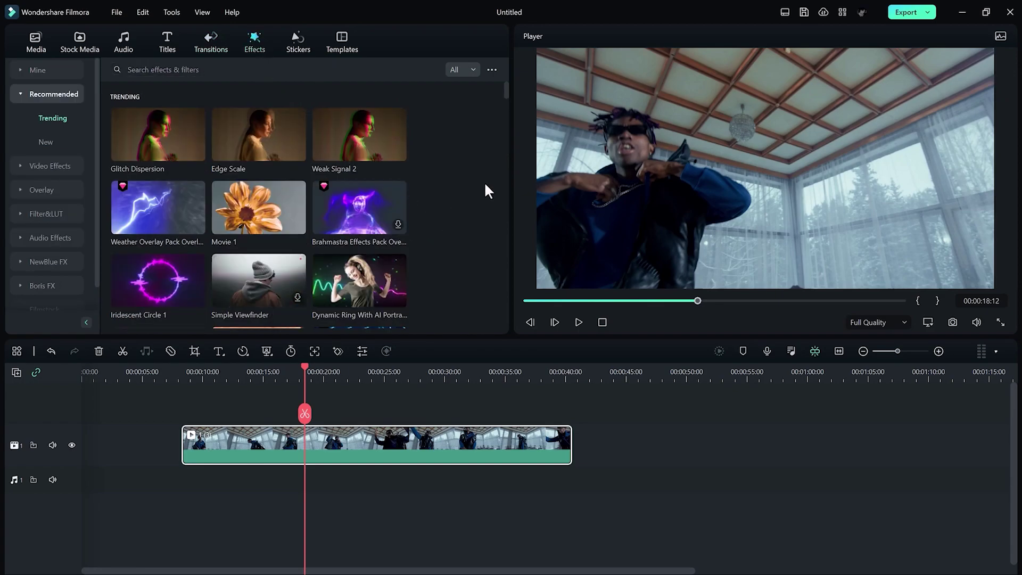
- Try dragging the Glitch Dispersion effect straight onto the dancer video clip
scroll(480, 231, down, 2)
scroll(472, 259, up, 2)
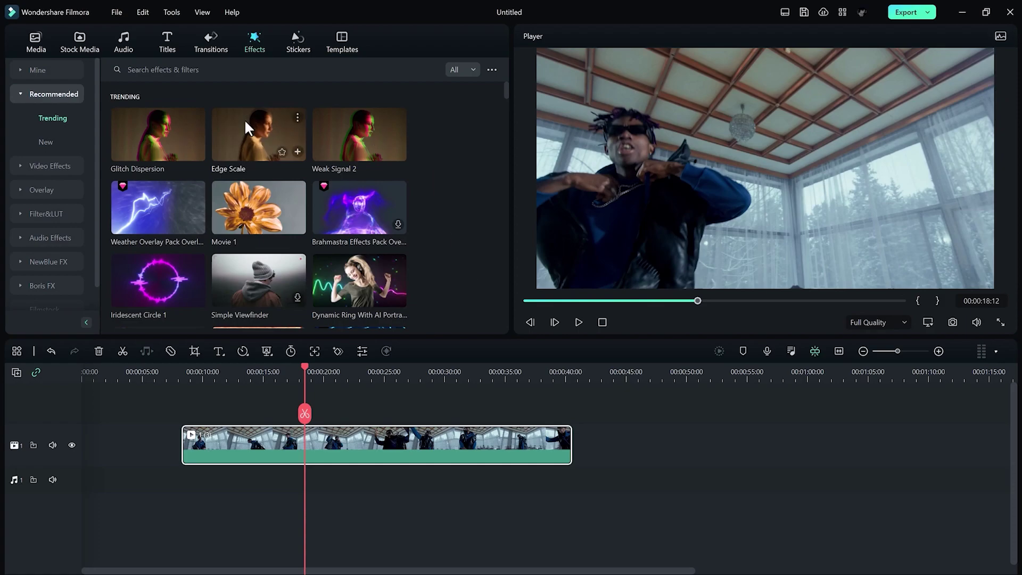
scroll(439, 231, down, 5)
scroll(440, 228, up, 2)
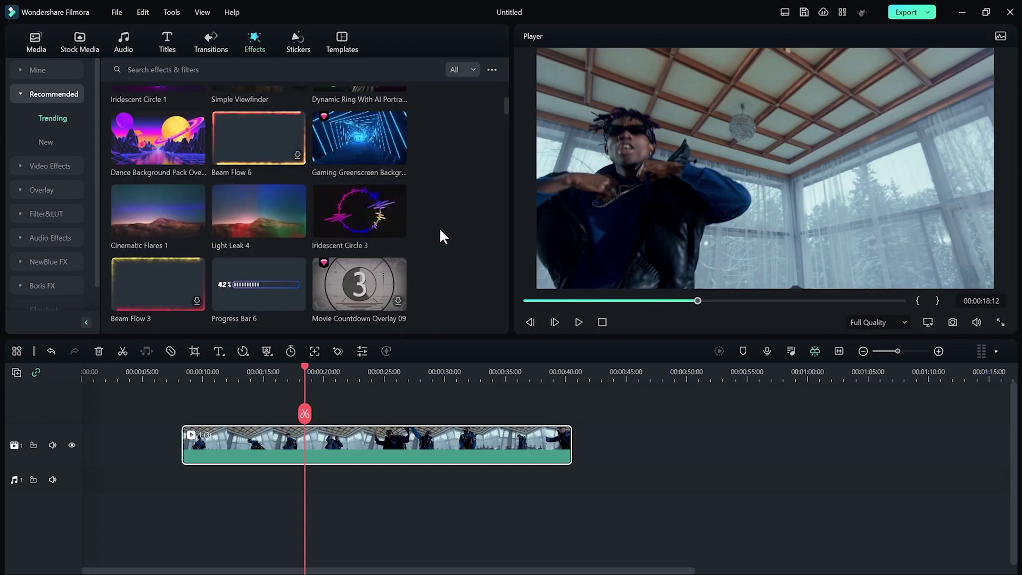
scroll(440, 228, up, 2)
scroll(441, 228, up, 1)
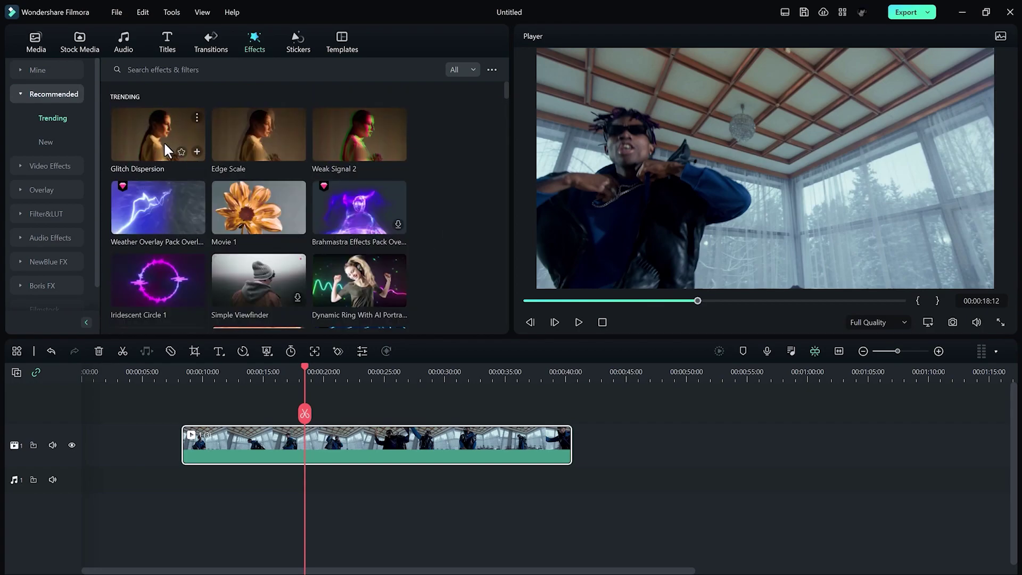
mouse_move(155, 139)
mouse_down()
mouse_move(186, 153)
mouse_move(195, 137)
mouse_move(306, 414)
mouse_move(337, 434)
mouse_up()
- Add an adjustment layer above the video, apply Glitch Dispersion to it, and preview
click(35, 43)
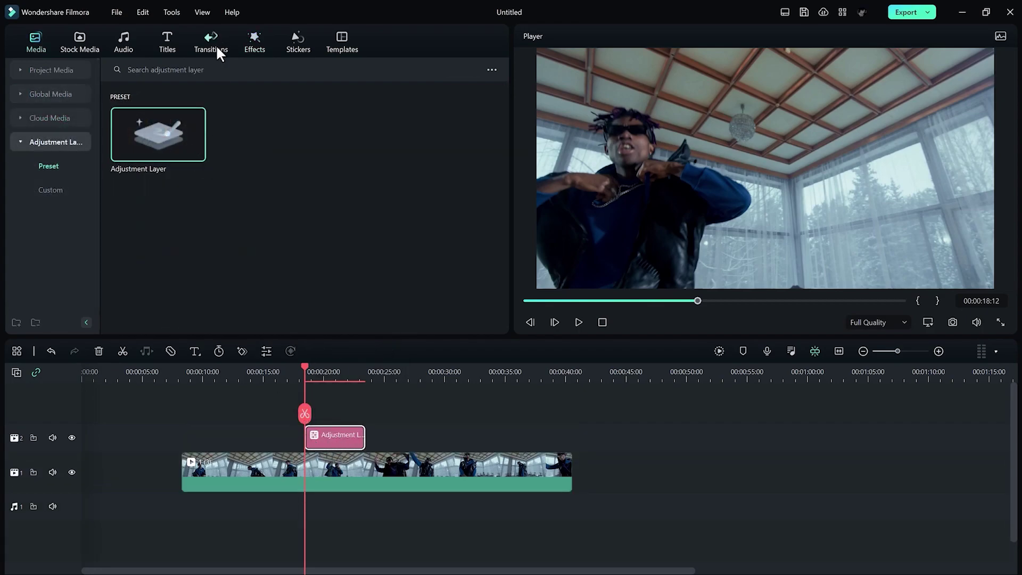
click(260, 44)
drag(158, 134, 335, 437)
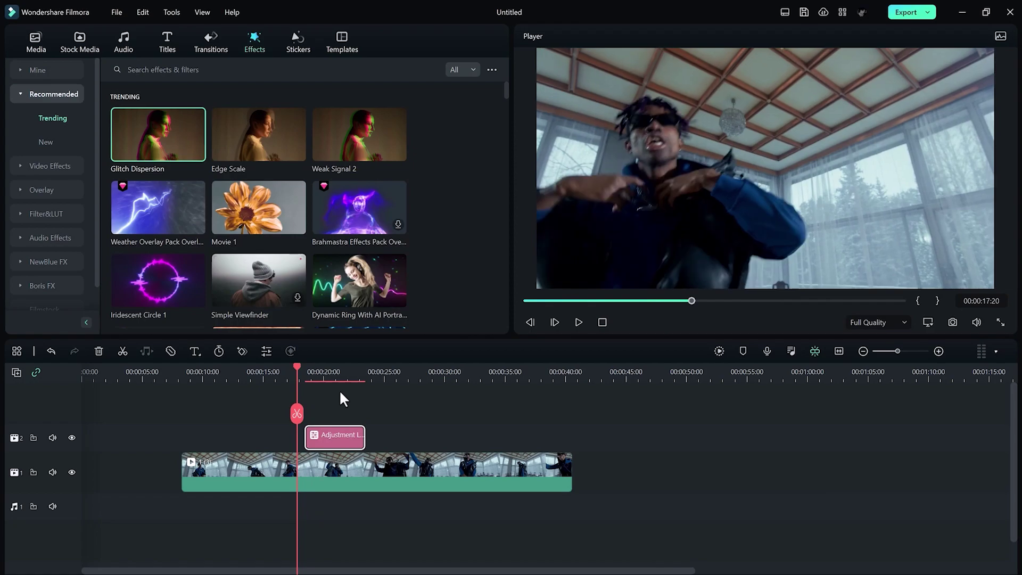
key(space)
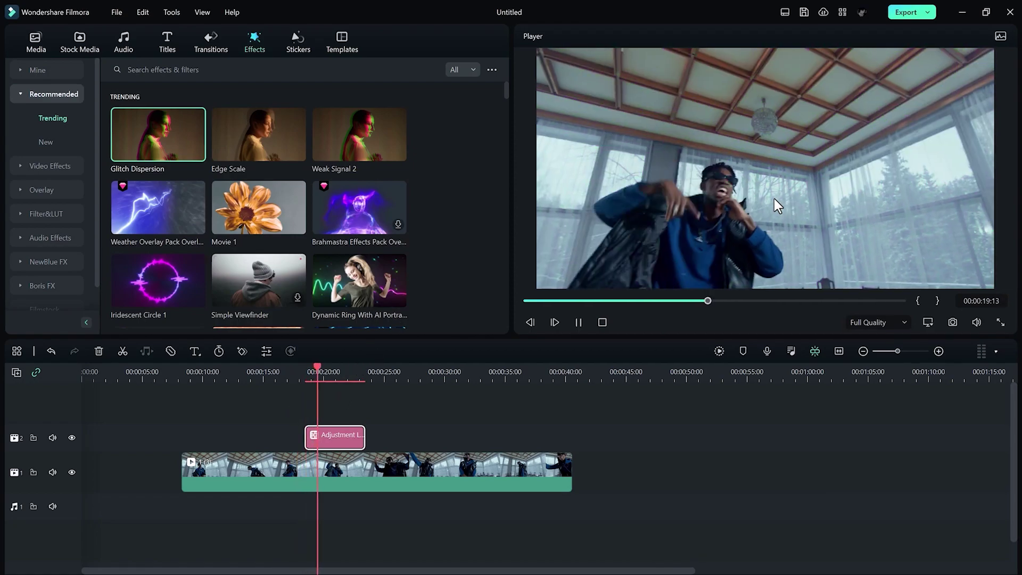
key(space)
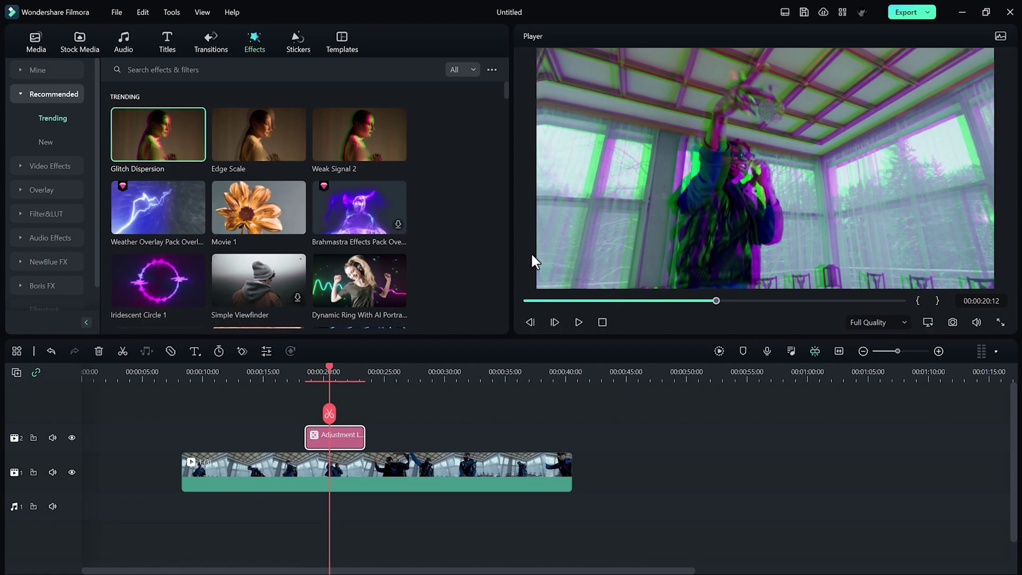
- Try Light Leak 4 on the adjustment layer, preview it, then remove the layer
right_click(345, 444)
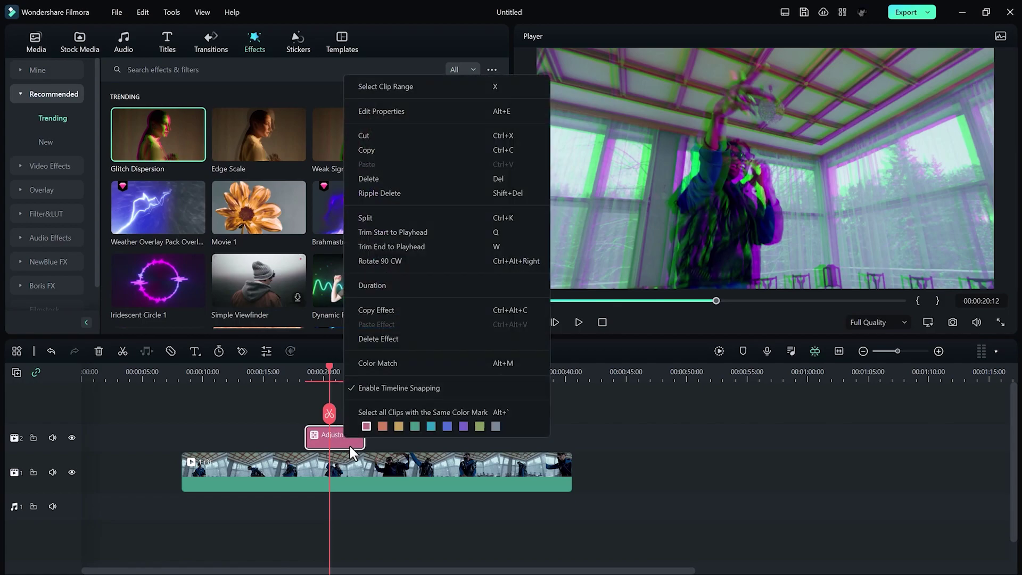
click(314, 435)
scroll(212, 192, down, 5)
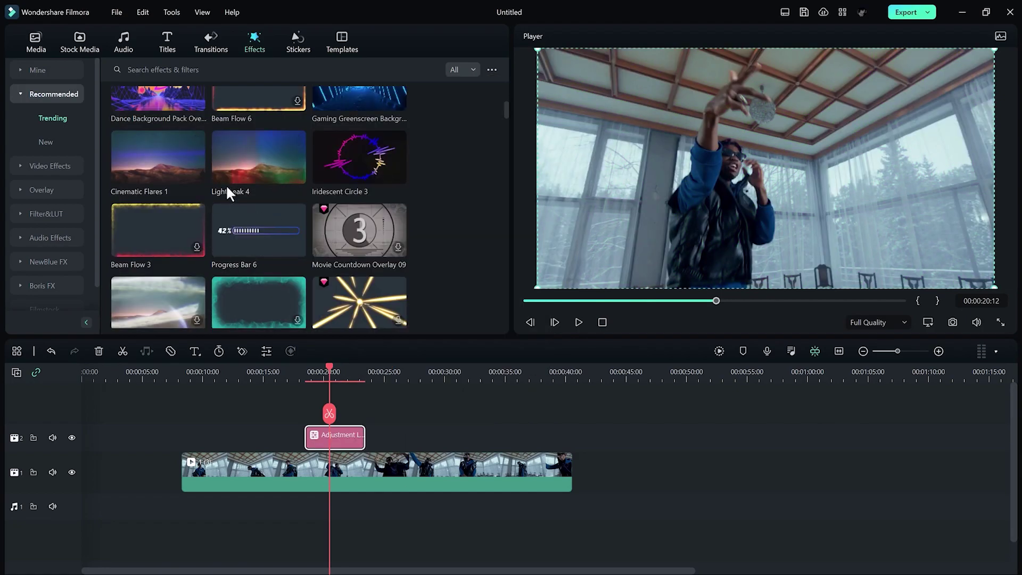
drag(279, 173, 330, 420)
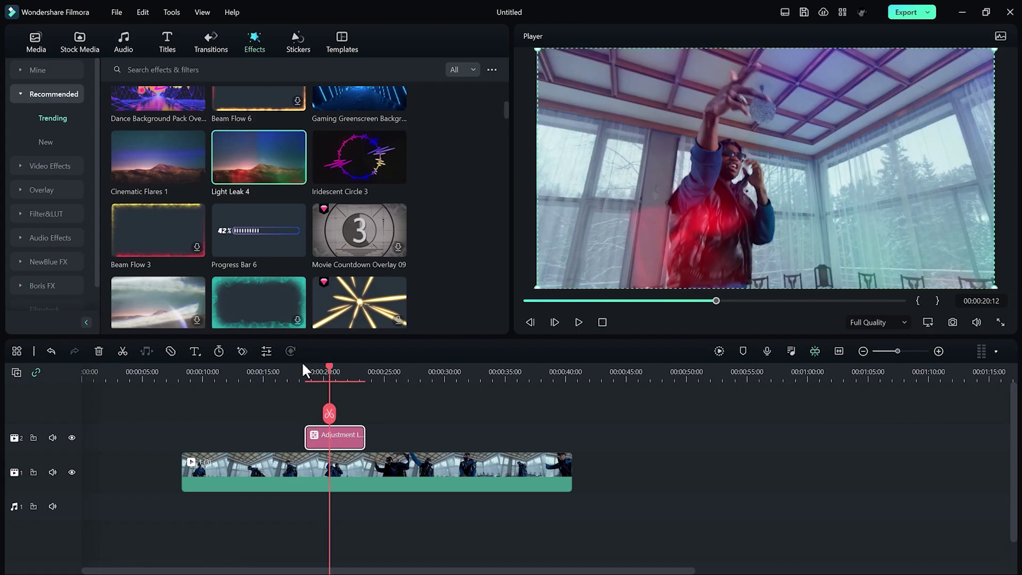
drag(327, 374, 303, 367)
key(space)
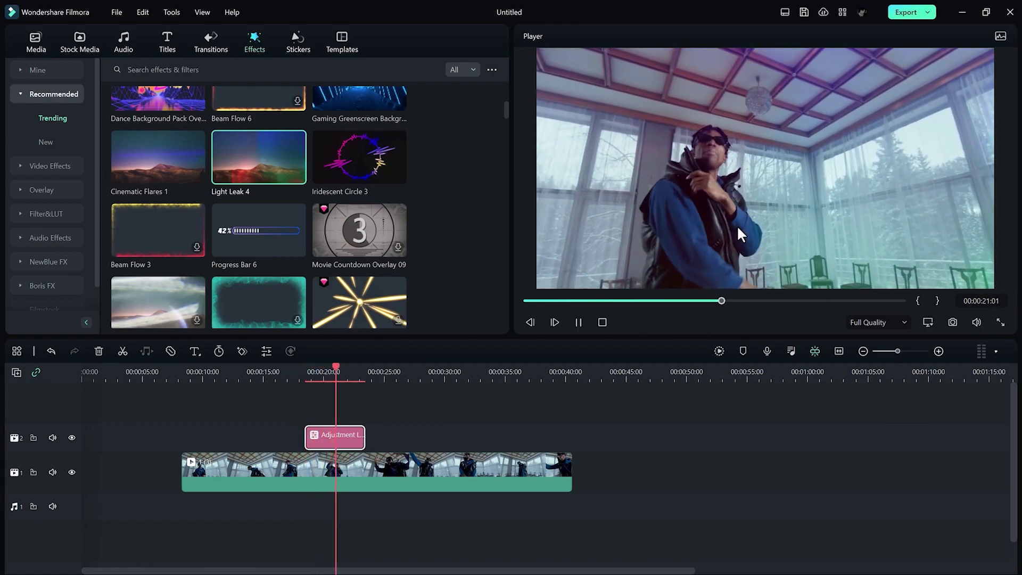
key(space)
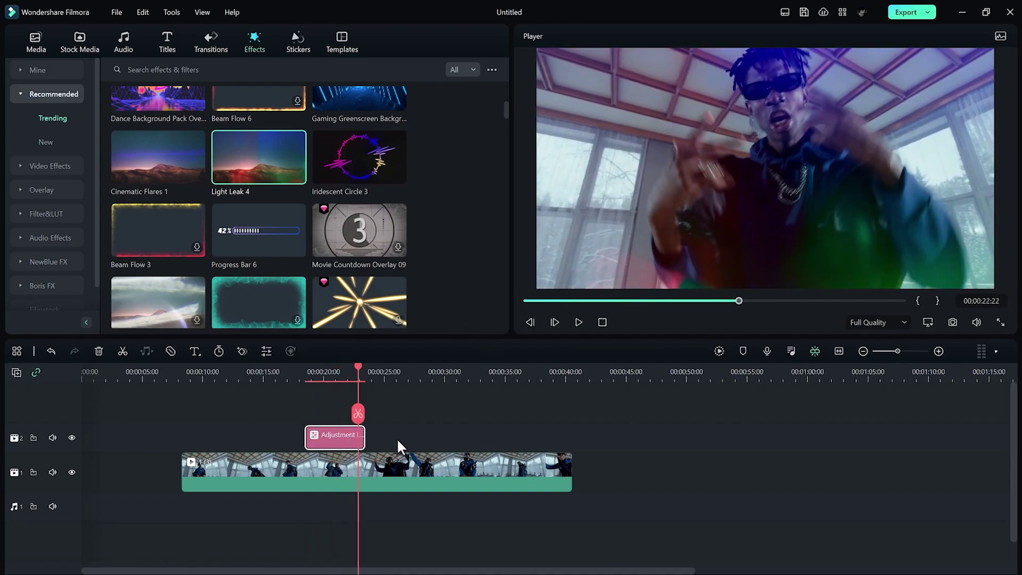
drag(341, 445, 384, 460)
- Split the dancer clip at 00:00:23:03 and select the first half
click(335, 368)
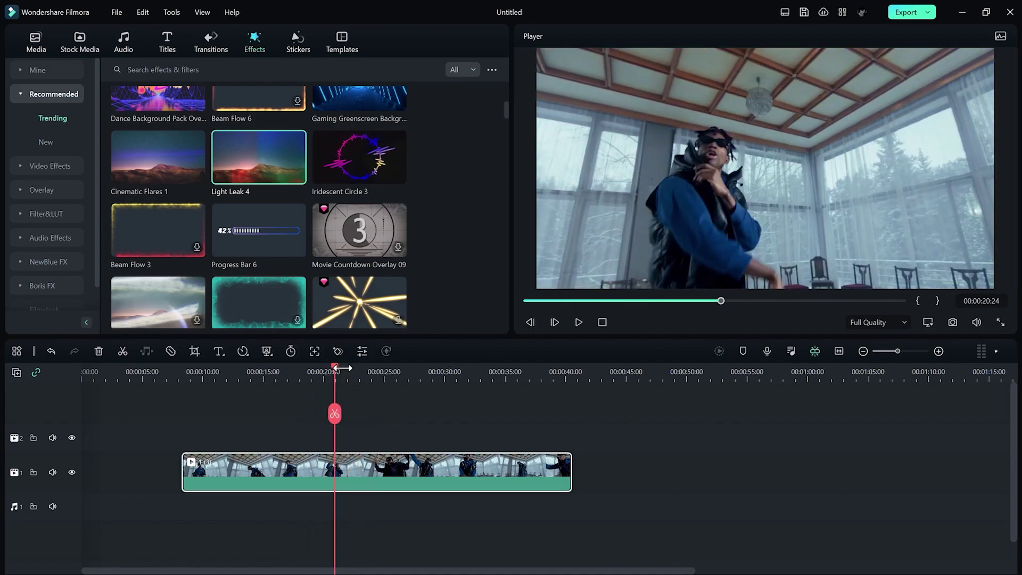
drag(335, 373, 362, 404)
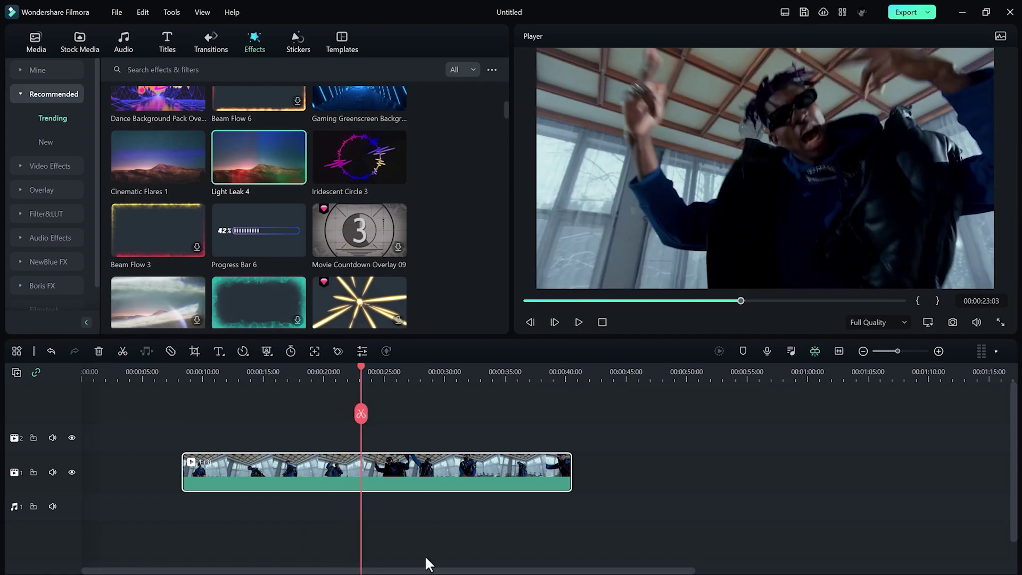
click(362, 413)
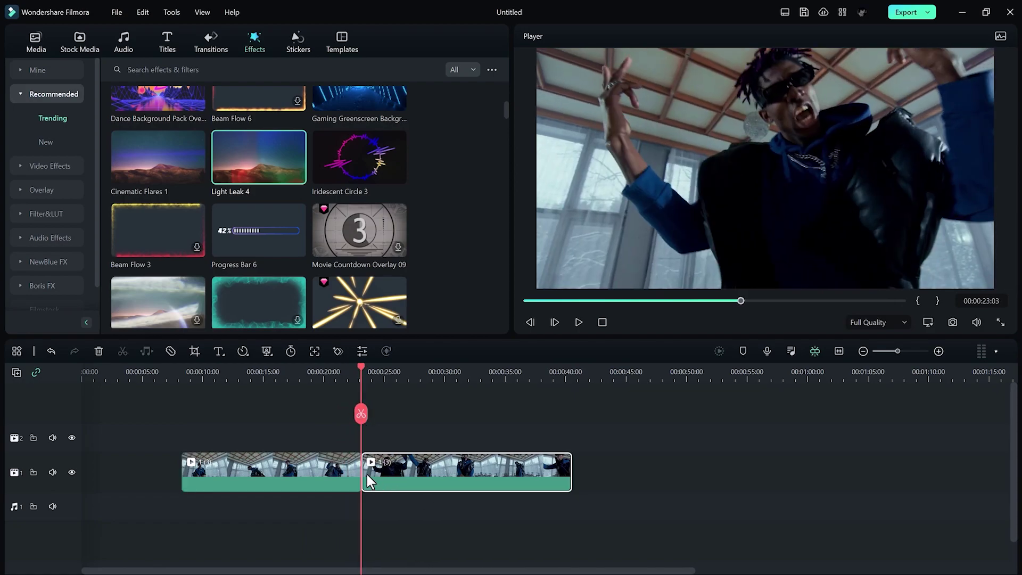
click(357, 476)
- Show the Lens Flare category in the Transitions library
click(210, 43)
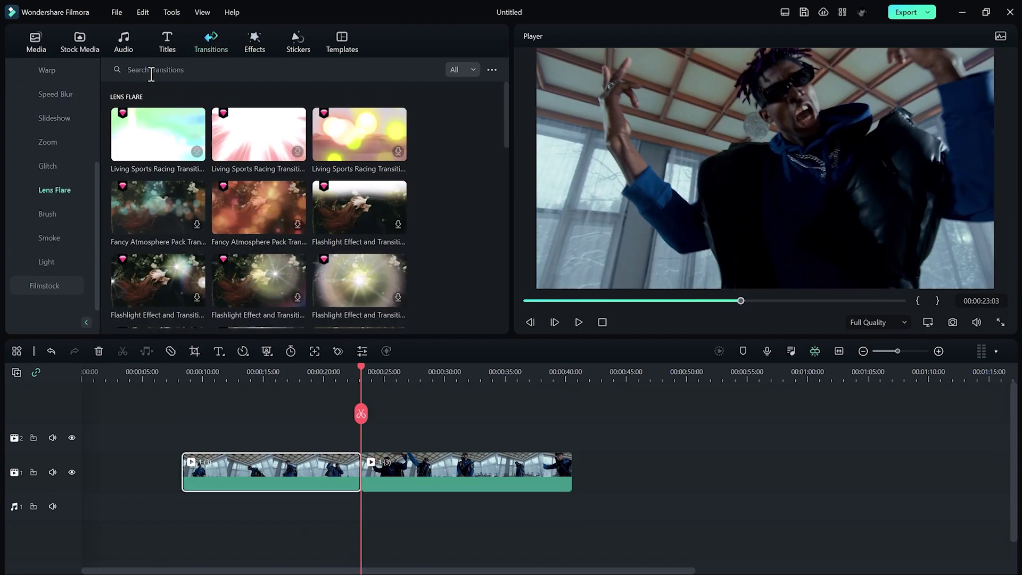
scroll(420, 250, up, 3)
scroll(420, 253, down, 5)
scroll(68, 155, up, 5)
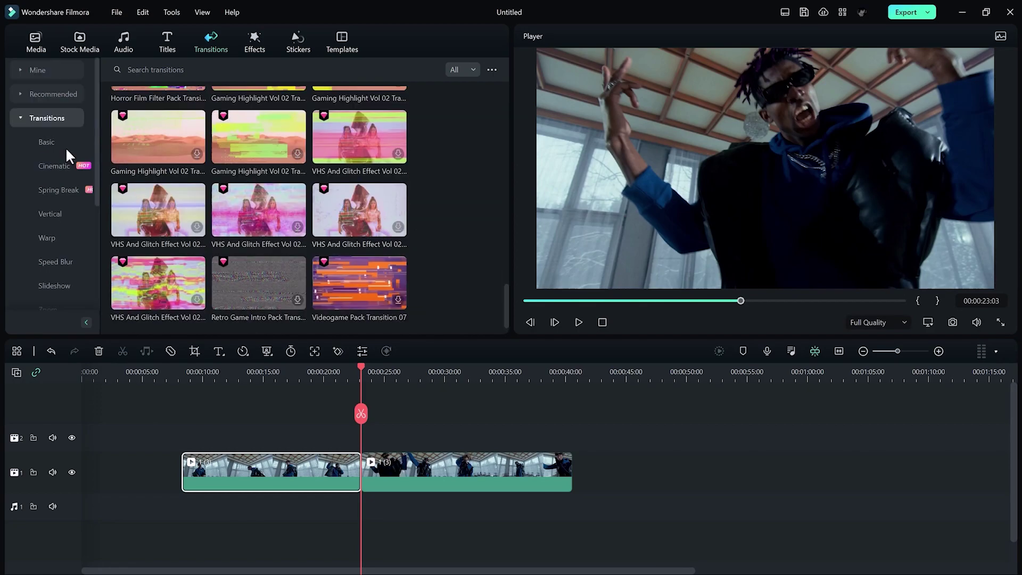
scroll(320, 180, up, 10)
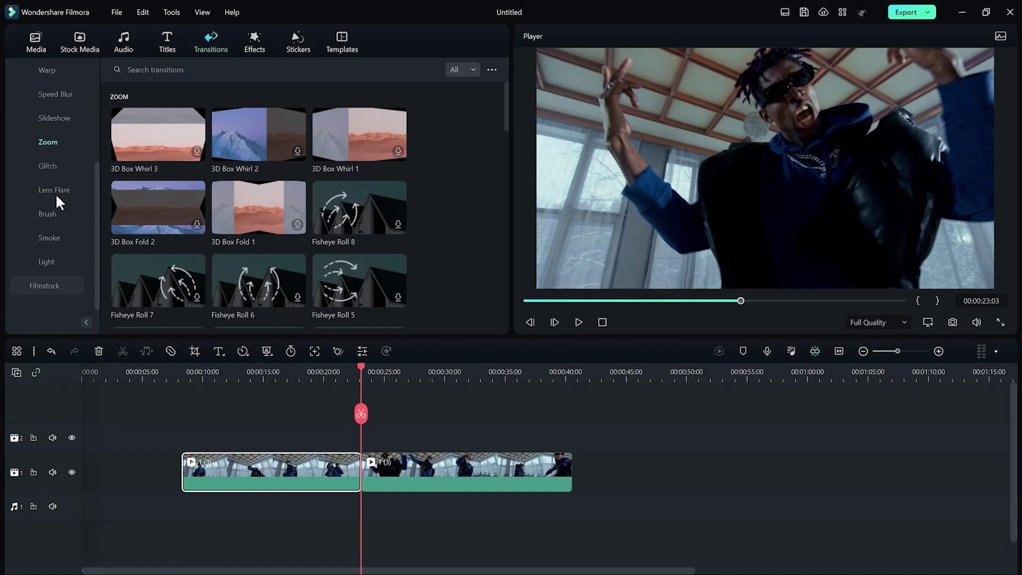
click(37, 193)
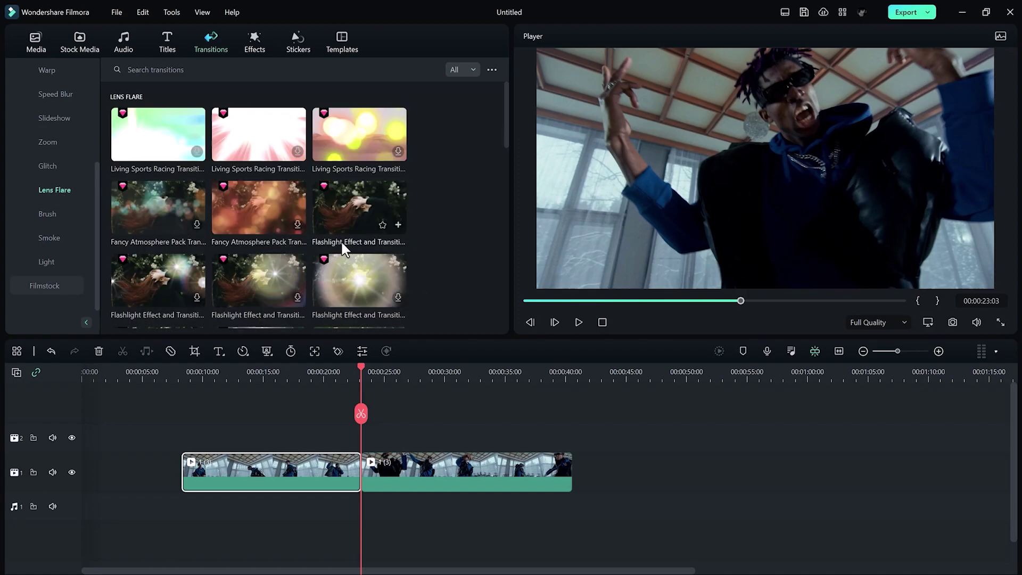
- Place the Flashlight Effect transition on the 00:00:23 cut and preview it
drag(353, 219, 359, 466)
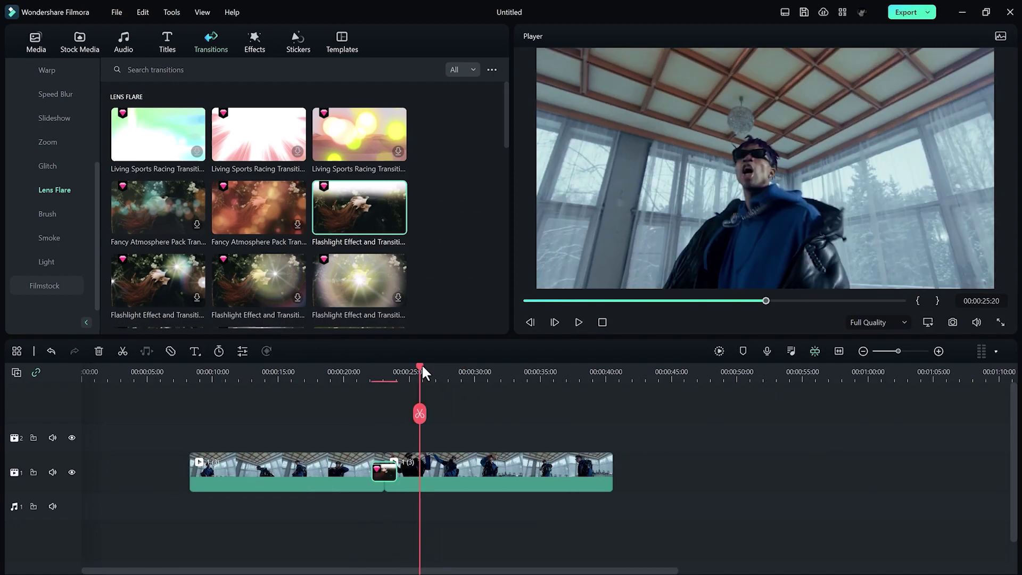
drag(420, 364, 389, 372)
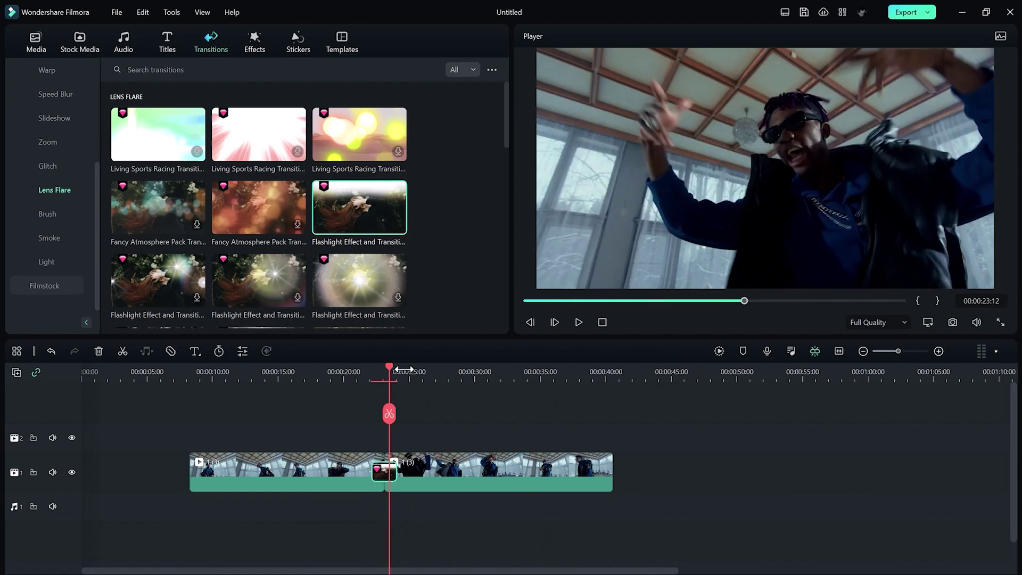
scroll(389, 373, down, 1)
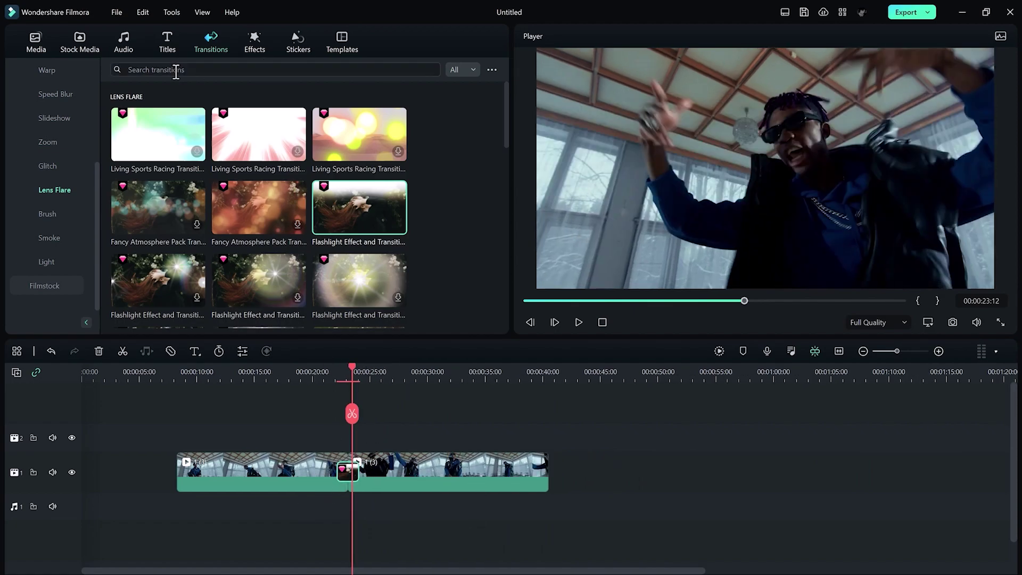
click(167, 43)
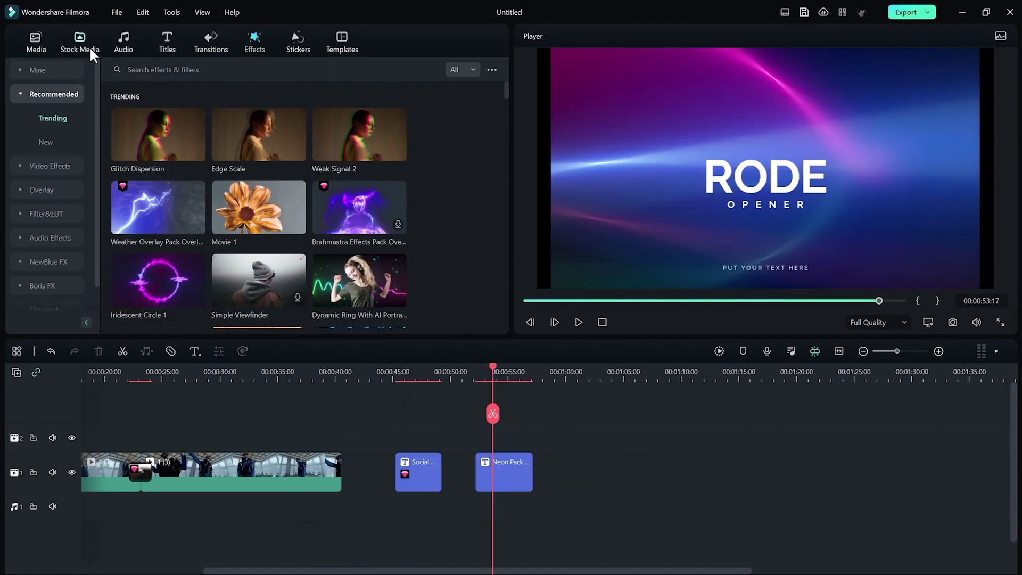
click(32, 43)
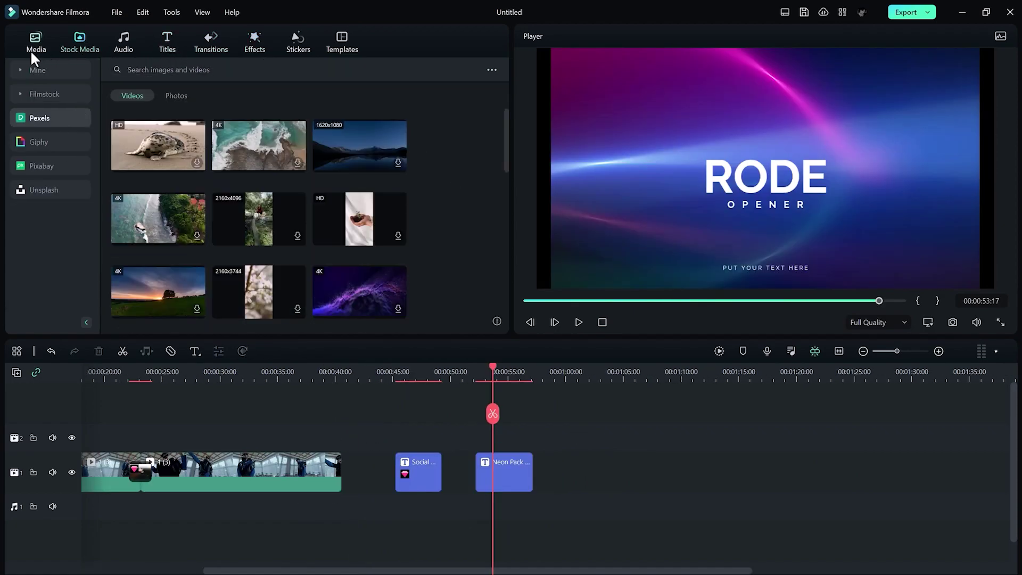